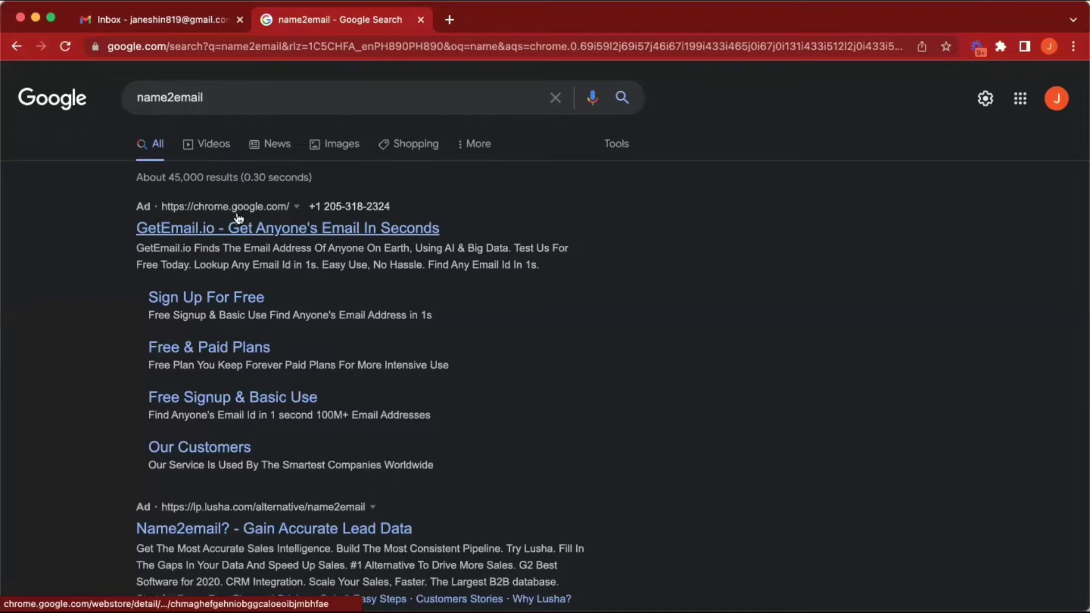
- Scroll down the name2email search results toward the Name2Email listing
{"action": "scroll", "coordinate": [221, 477], "scroll_direction": "down", "scroll_amount": 12}
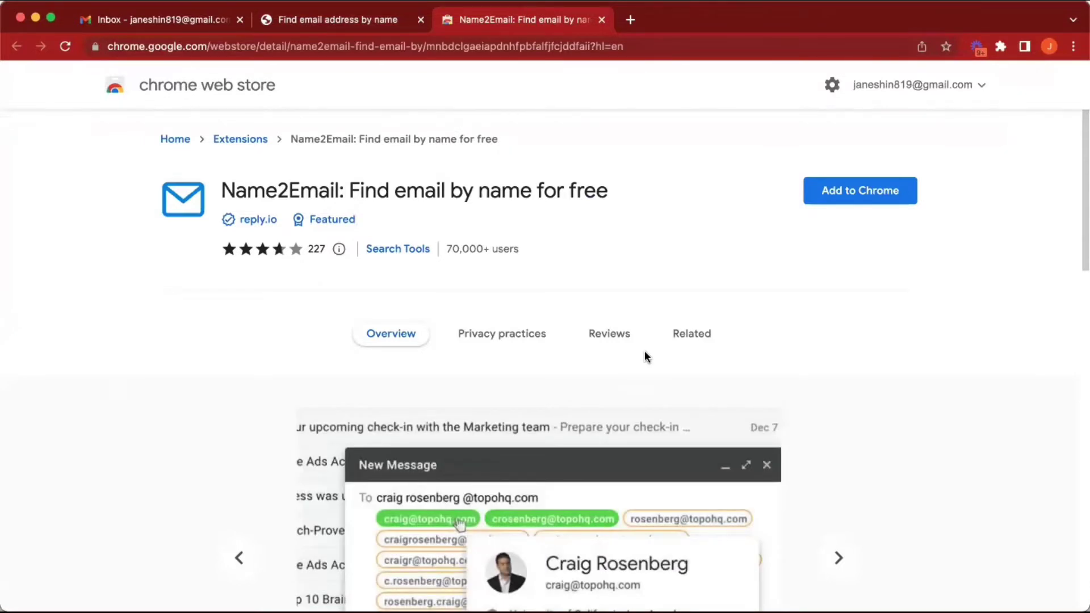
- Add Name2Email to Chrome and confirm the extension permission dialog
{"action": "left_click", "coordinate": [867, 190]}
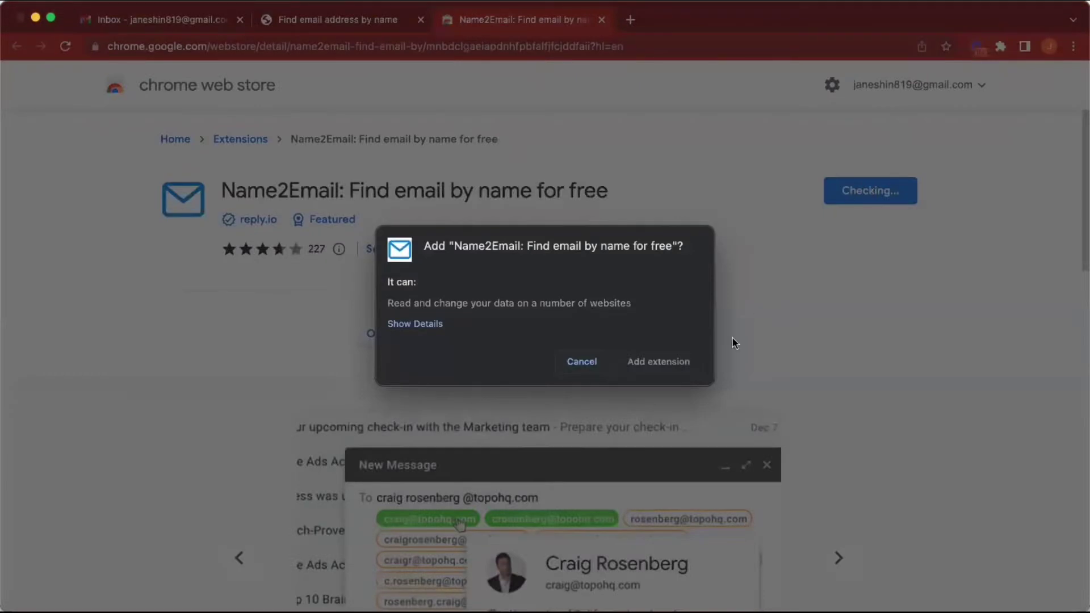
{"action": "left_click", "coordinate": [663, 367]}
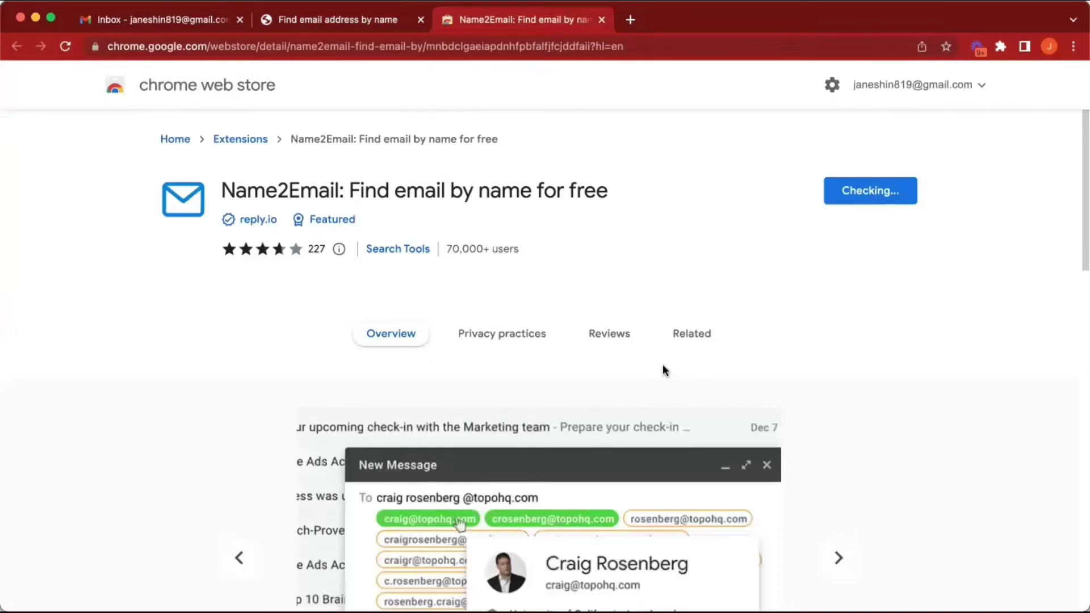
{"action": "left_click", "coordinate": [703, 340]}
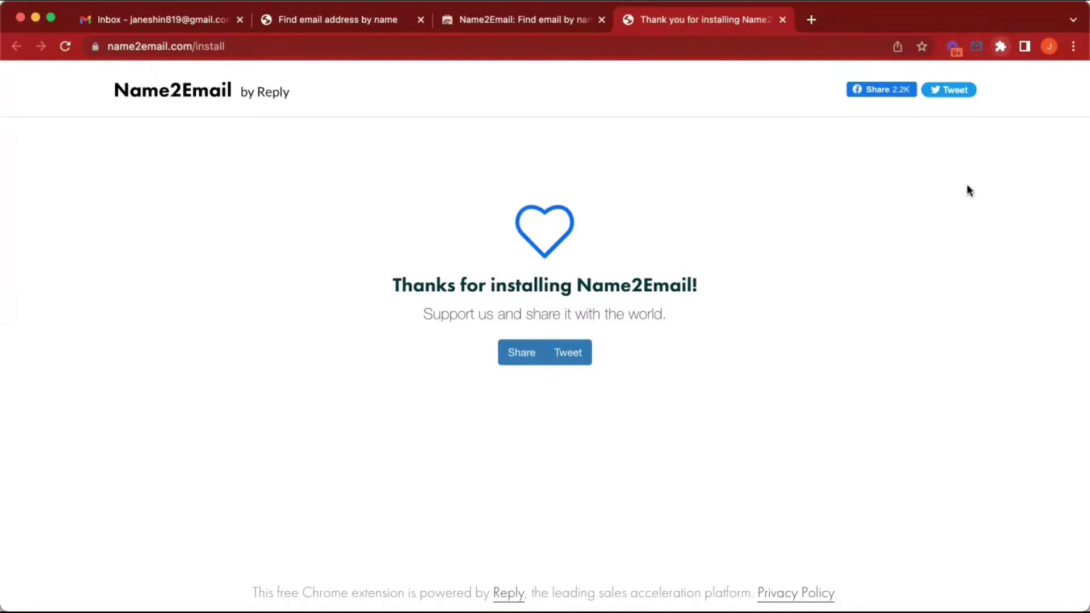
- Right-click the pinned Name2Email icon in the Chrome toolbar
{"action": "right_click", "coordinate": [978, 48]}
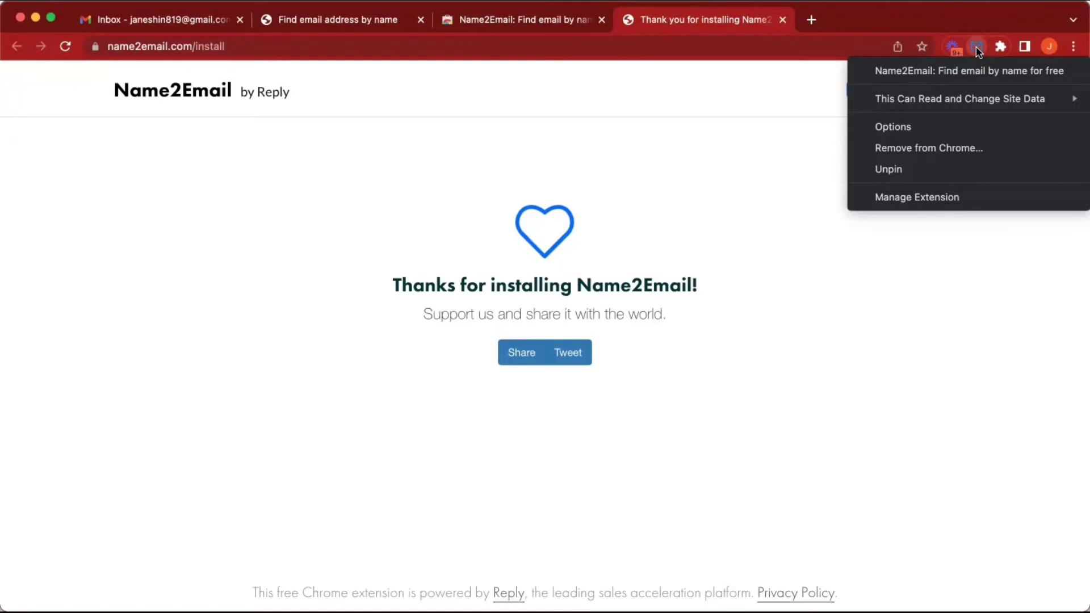
- Turn on Show all email patterns in the Name2Email options, then close them
{"action": "left_click", "coordinate": [909, 128]}
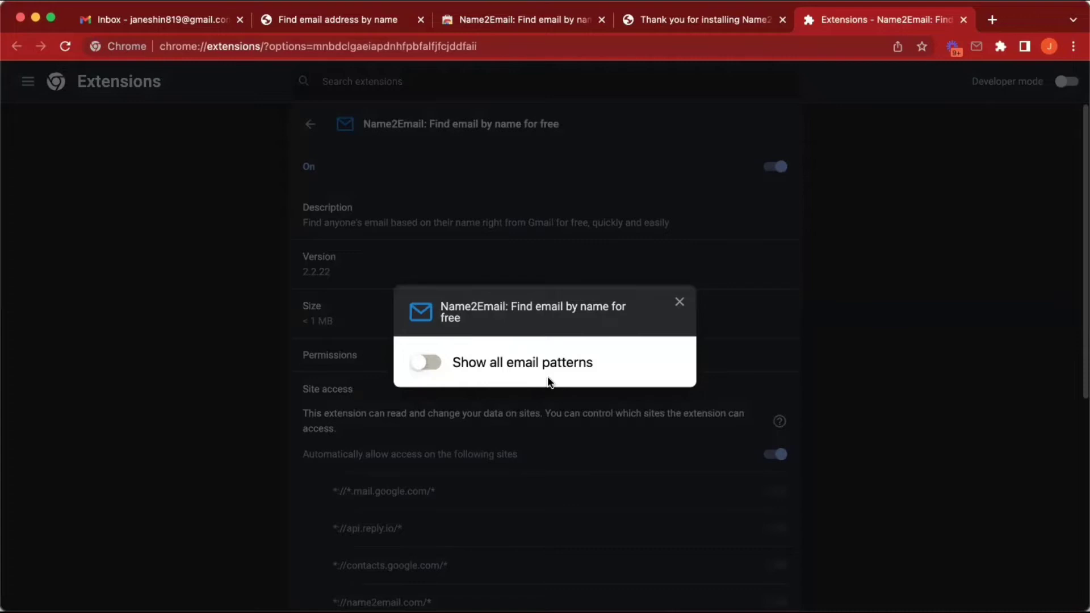
{"action": "left_click", "coordinate": [427, 363]}
{"action": "left_click", "coordinate": [679, 304]}
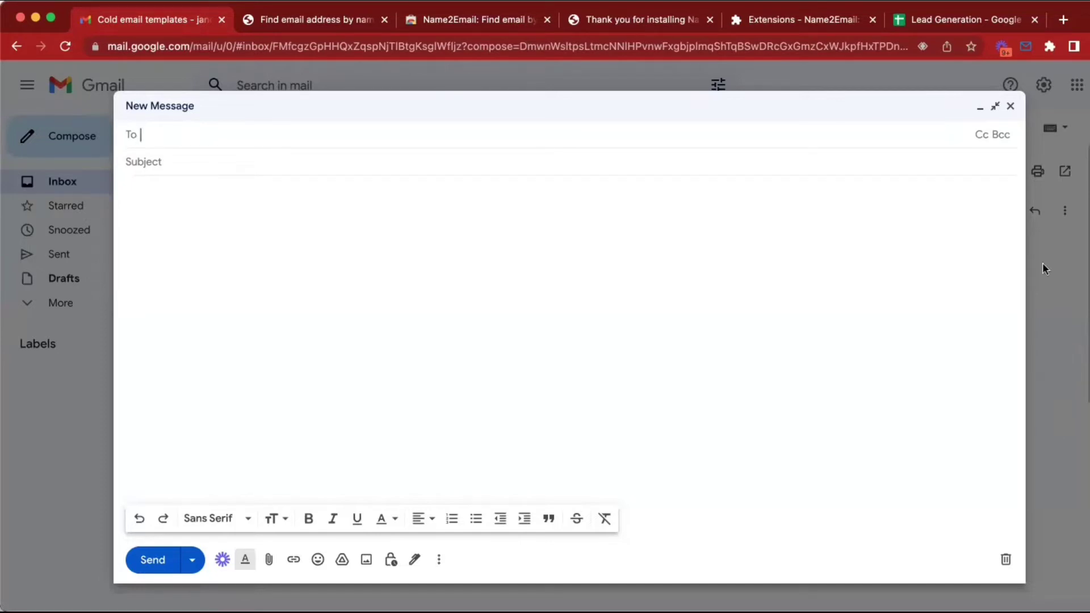
{"action": "left_click", "coordinate": [816, 26]}
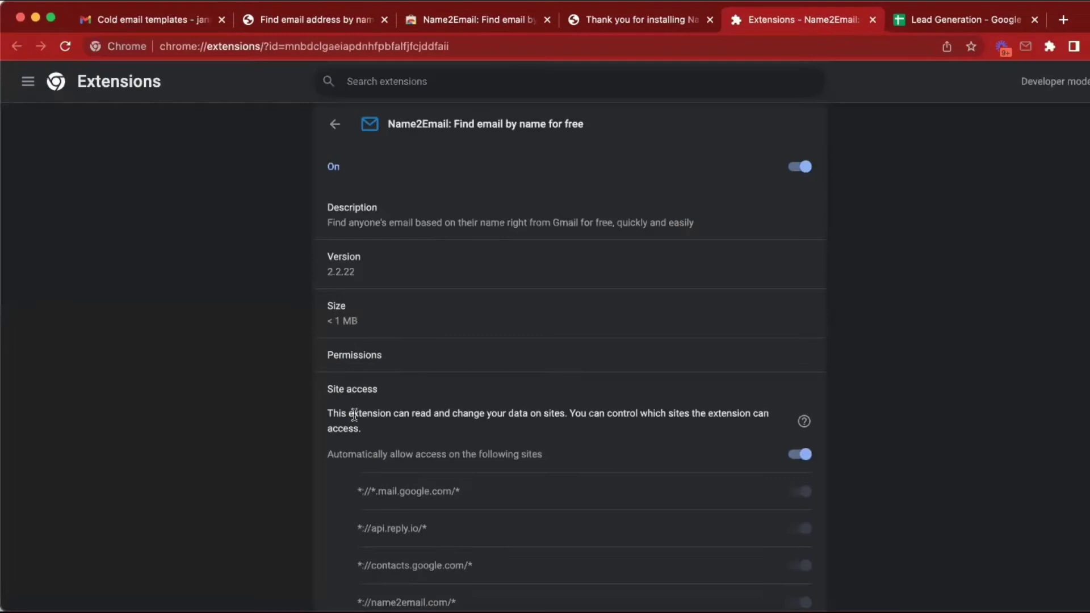
{"action": "scroll", "coordinate": [431, 516], "scroll_direction": "down", "scroll_amount": 6}
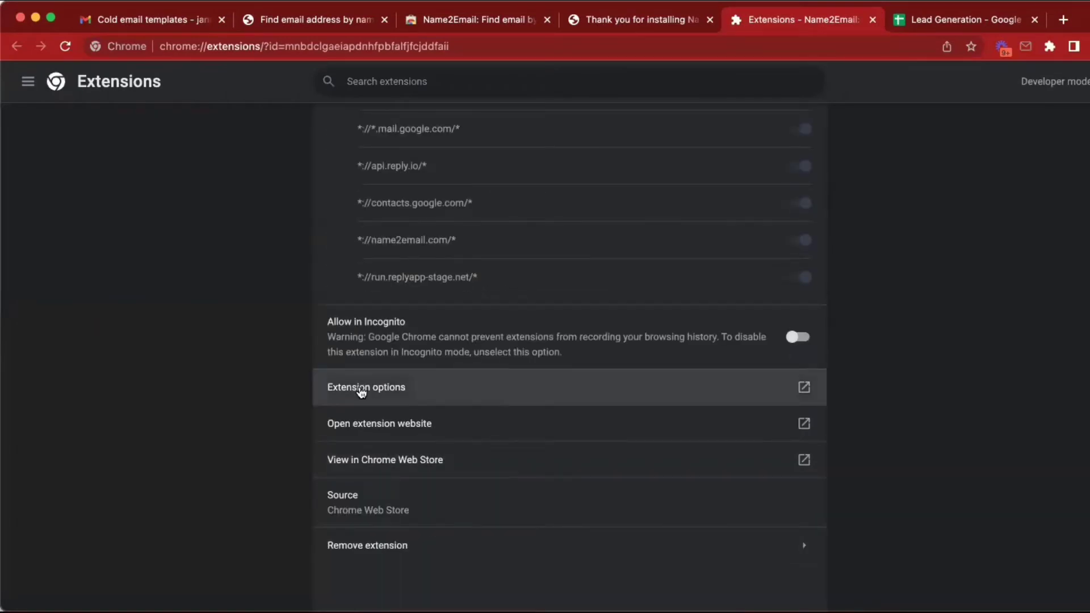
{"action": "left_click", "coordinate": [390, 394]}
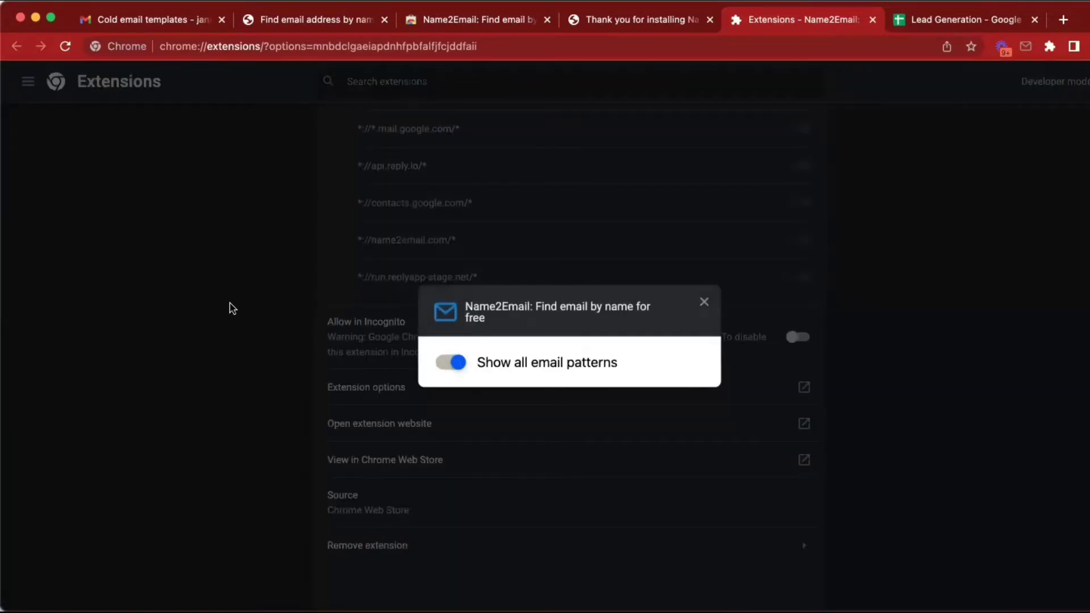
{"action": "left_click", "coordinate": [145, 23]}
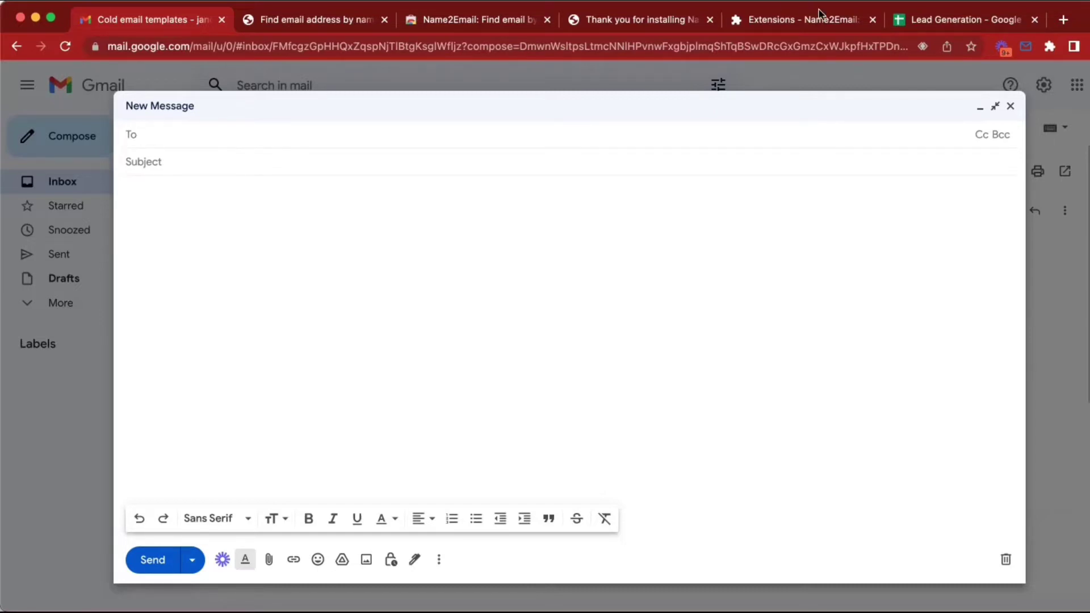
- Switch to the Lead Generation spreadsheet tab
{"action": "left_click", "coordinate": [913, 28]}
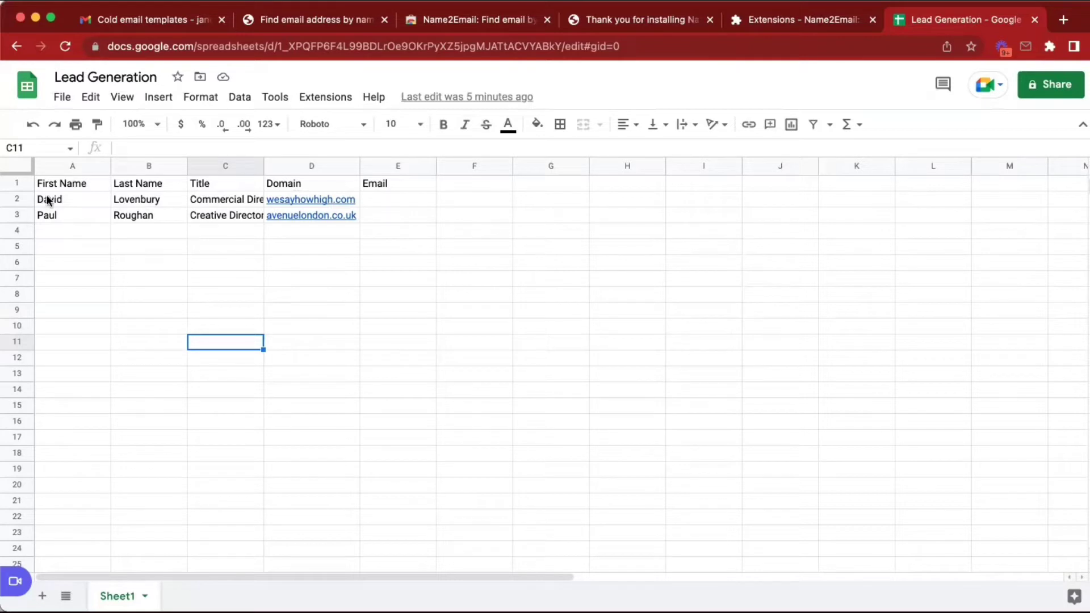
- Paste the first lead's name from A2:B2 into the Gmail recipient field, removing the extra gap
{"action": "left_click_drag", "start_coordinate": [43, 198], "coordinate": [127, 195]}
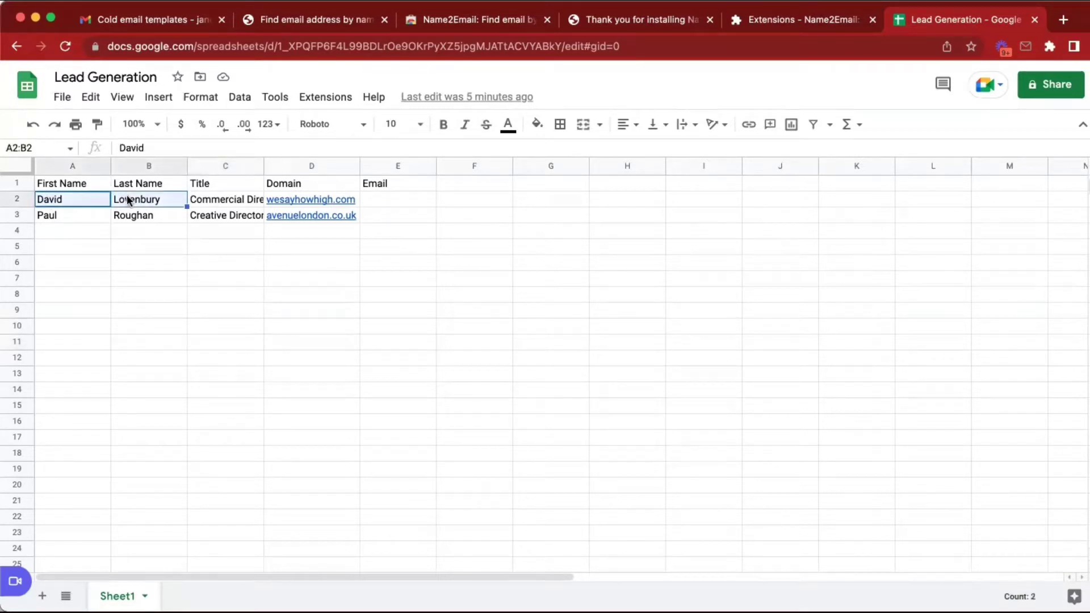
{"action": "key", "text": "ctrl+c"}
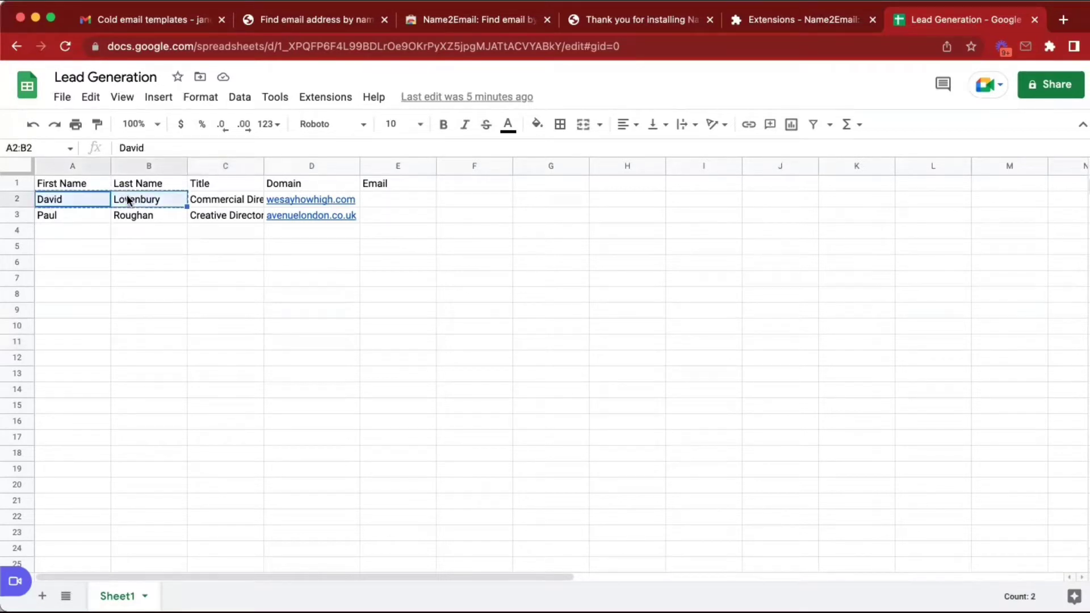
{"action": "left_click", "coordinate": [134, 23]}
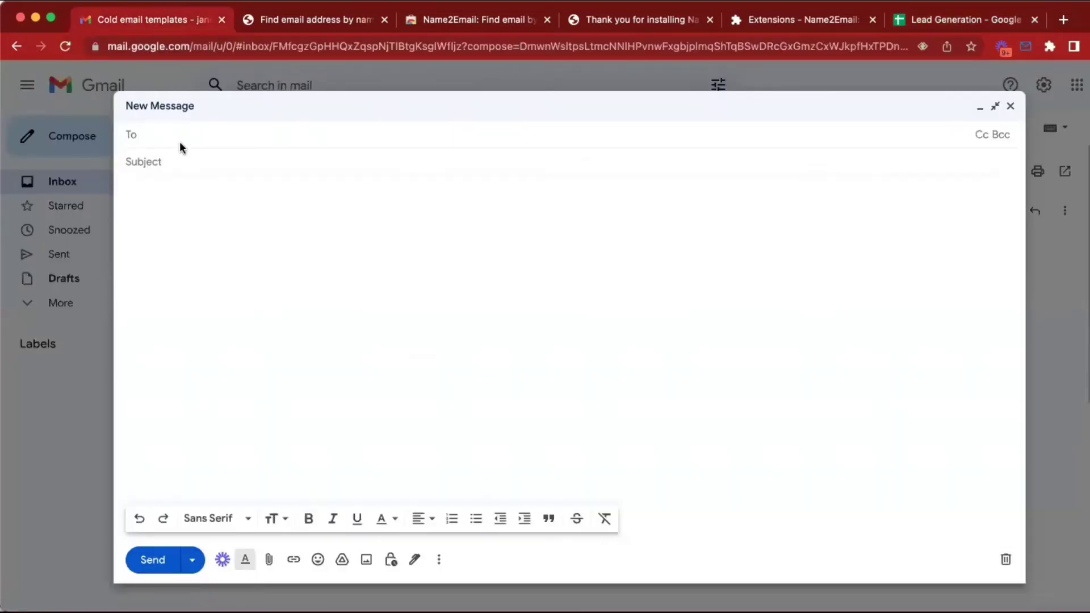
{"action": "key", "text": "super+v"}
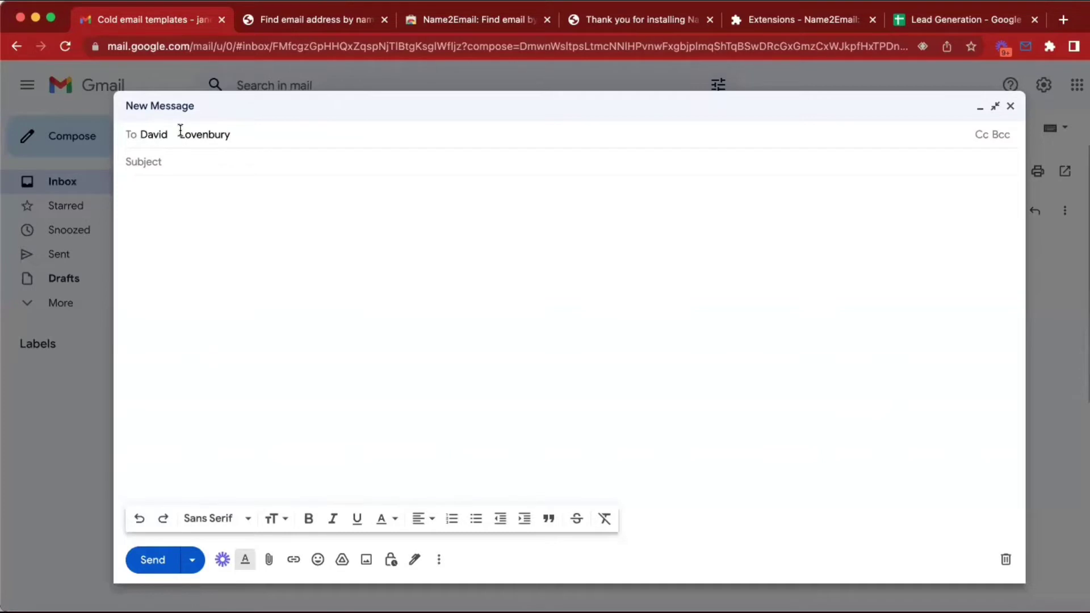
{"action": "left_click", "coordinate": [180, 134]}
{"action": "key", "text": "BackSpace"}
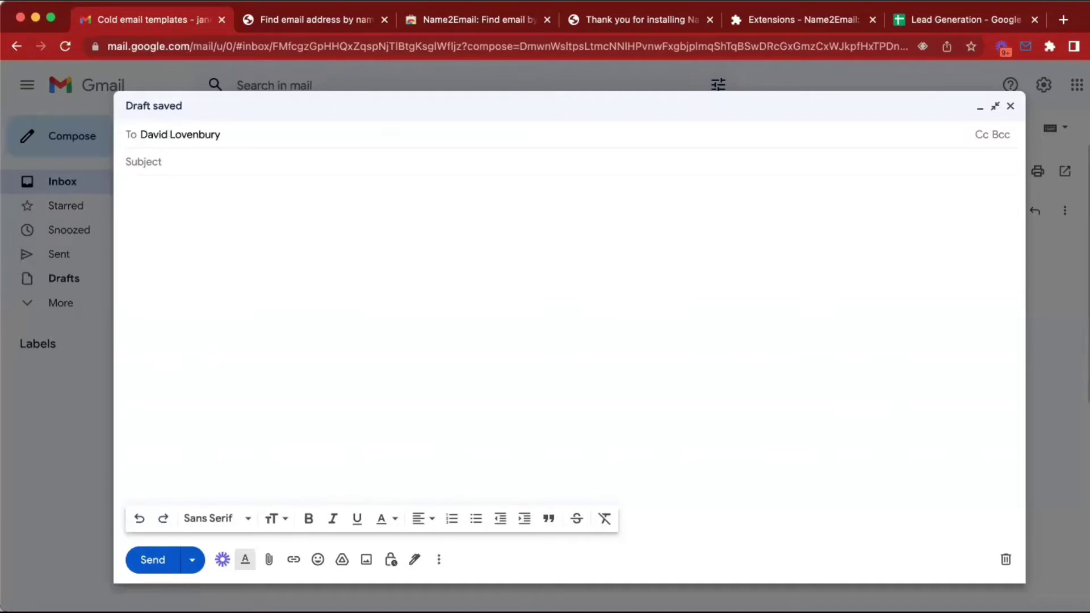
- Take the domain wesayhowhigh.com from cell D2 and return to the draft
{"action": "left_click", "coordinate": [898, 21]}
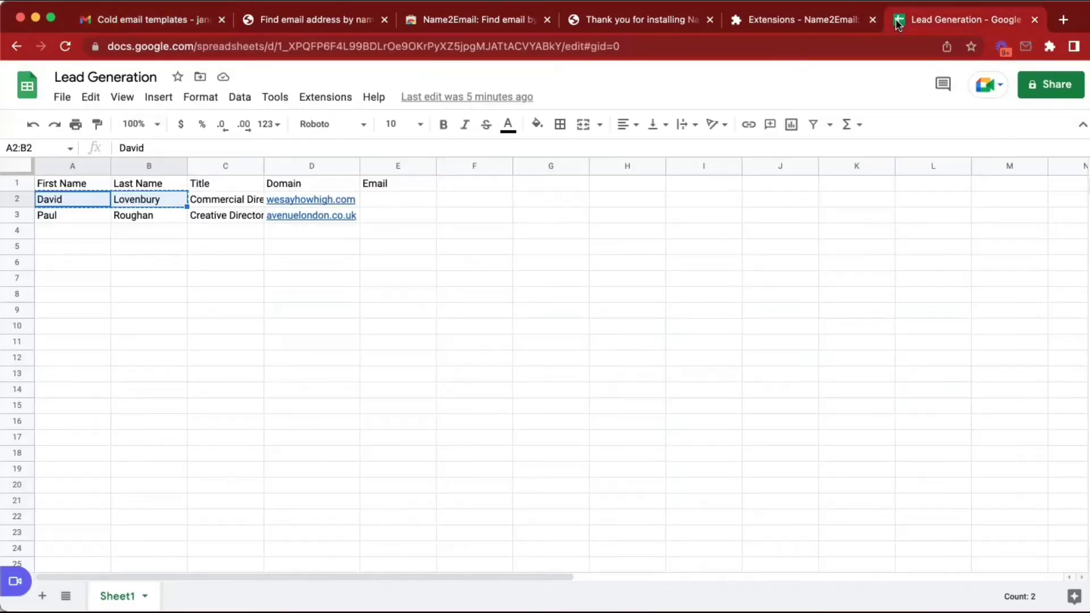
{"action": "left_click", "coordinate": [311, 200]}
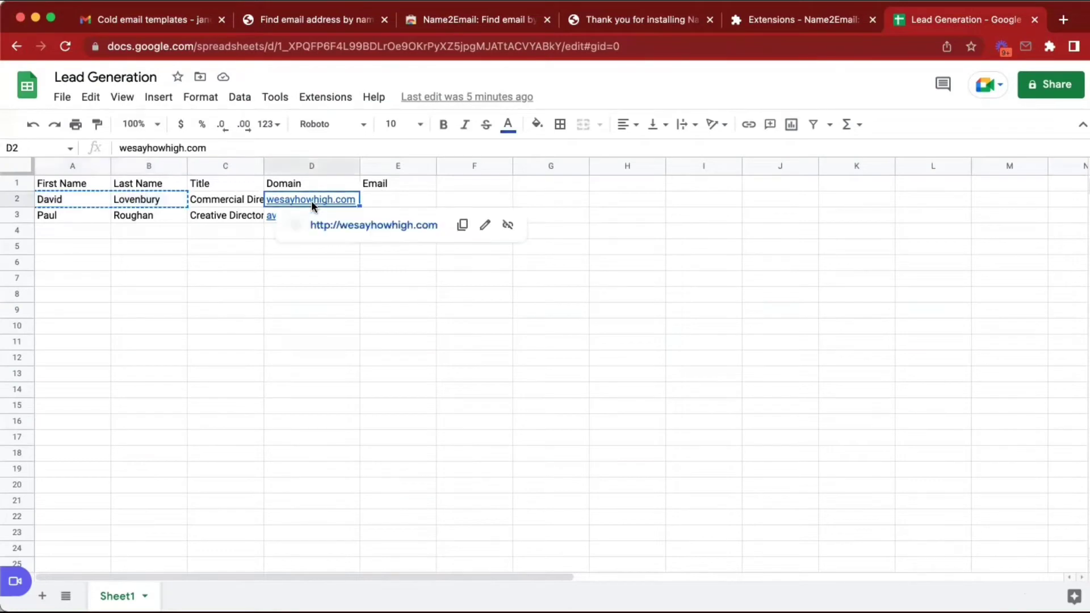
{"action": "left_click", "coordinate": [168, 29]}
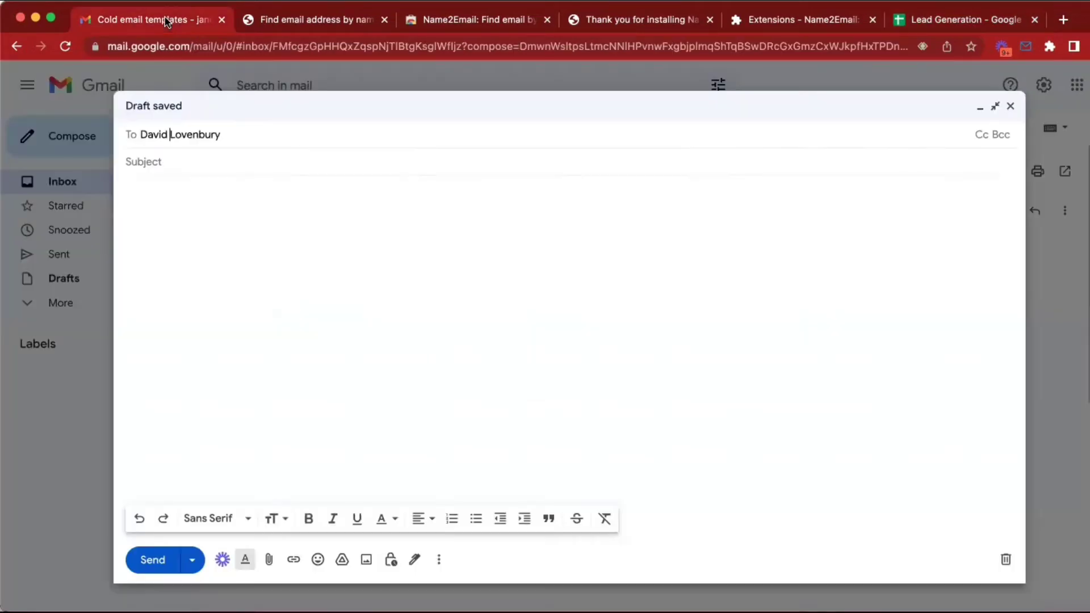
{"action": "left_click", "coordinate": [233, 141]}
{"action": "type", "text": "@"}
{"action": "key", "text": "super+v"}
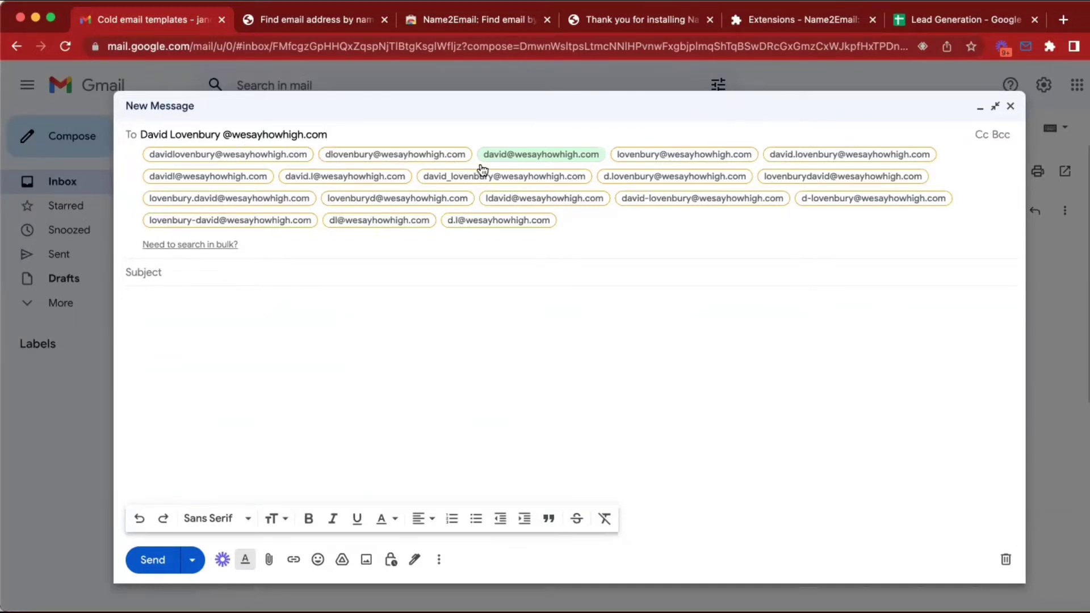
{"action": "mouse_move", "coordinate": [509, 160]}
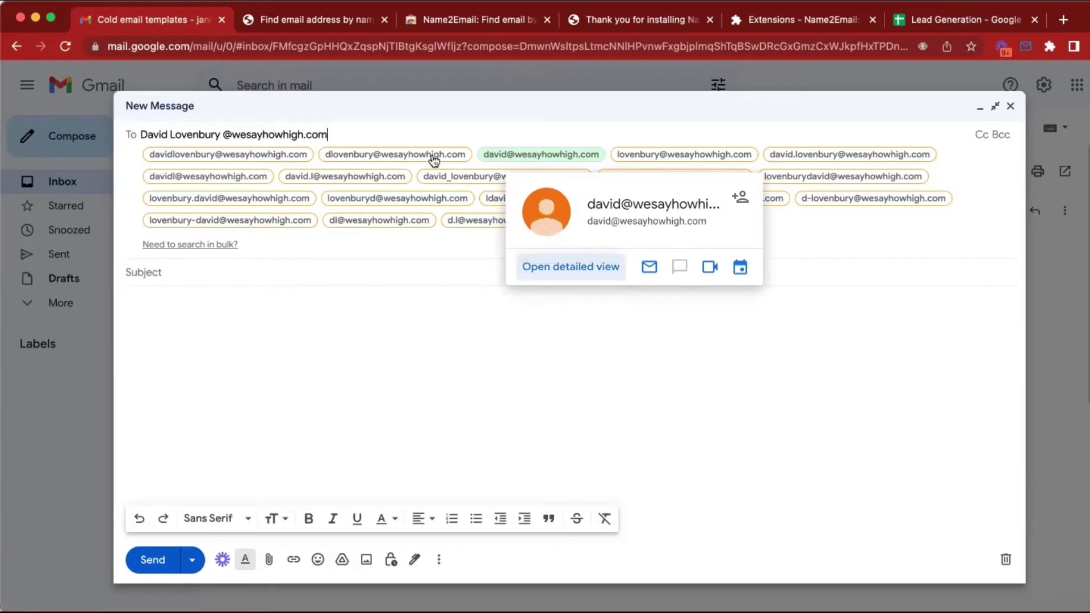
{"action": "mouse_move", "coordinate": [423, 159]}
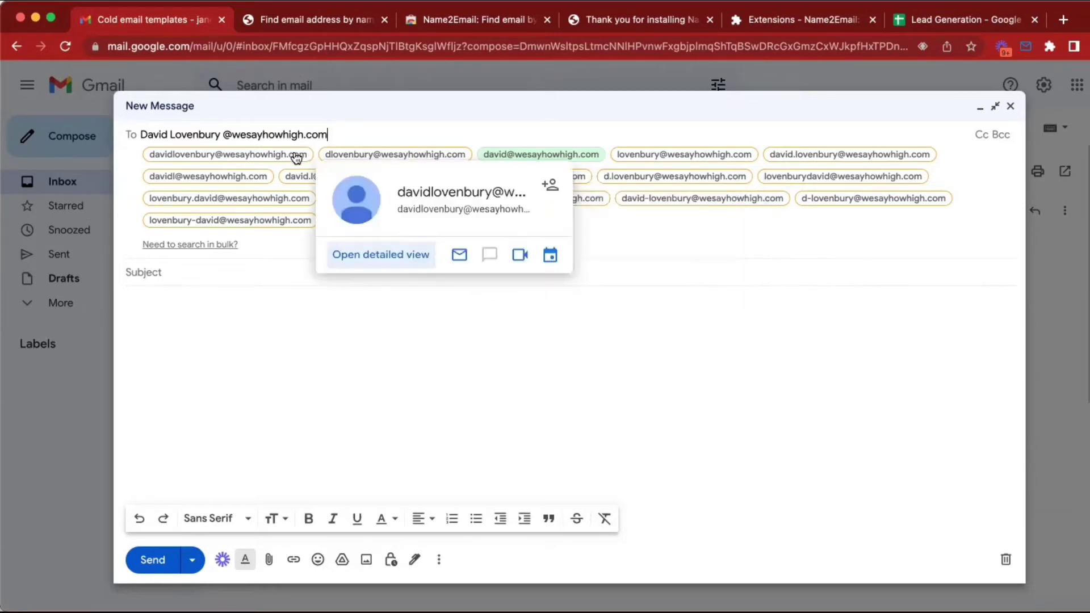
{"action": "mouse_move", "coordinate": [255, 177]}
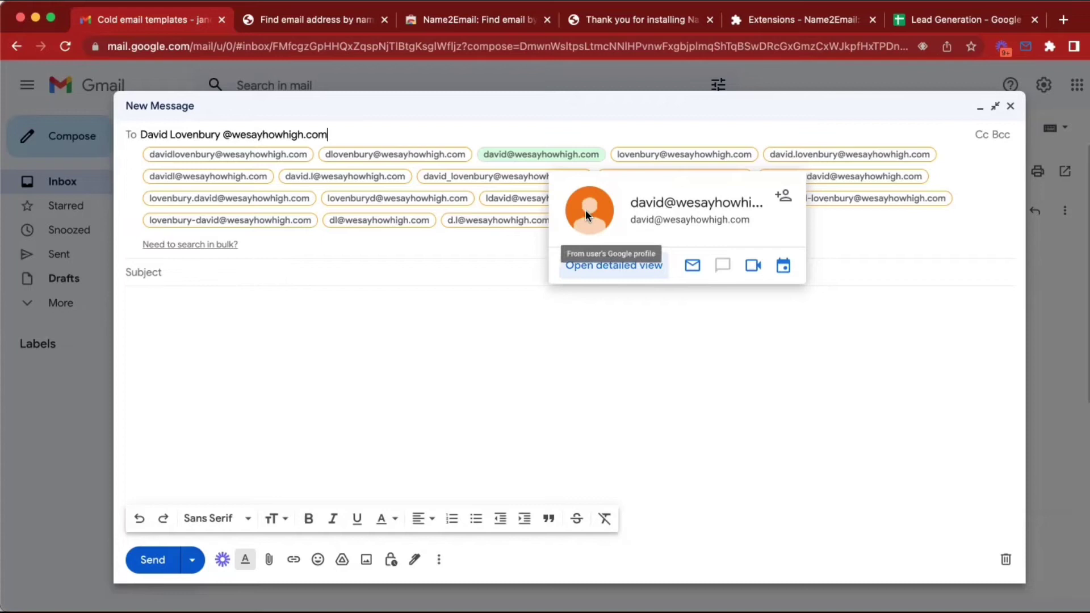
- Inspect the verified address's contact details and expand the message to the large view
{"action": "mouse_move", "coordinate": [659, 223]}
{"action": "left_click", "coordinate": [607, 267]}
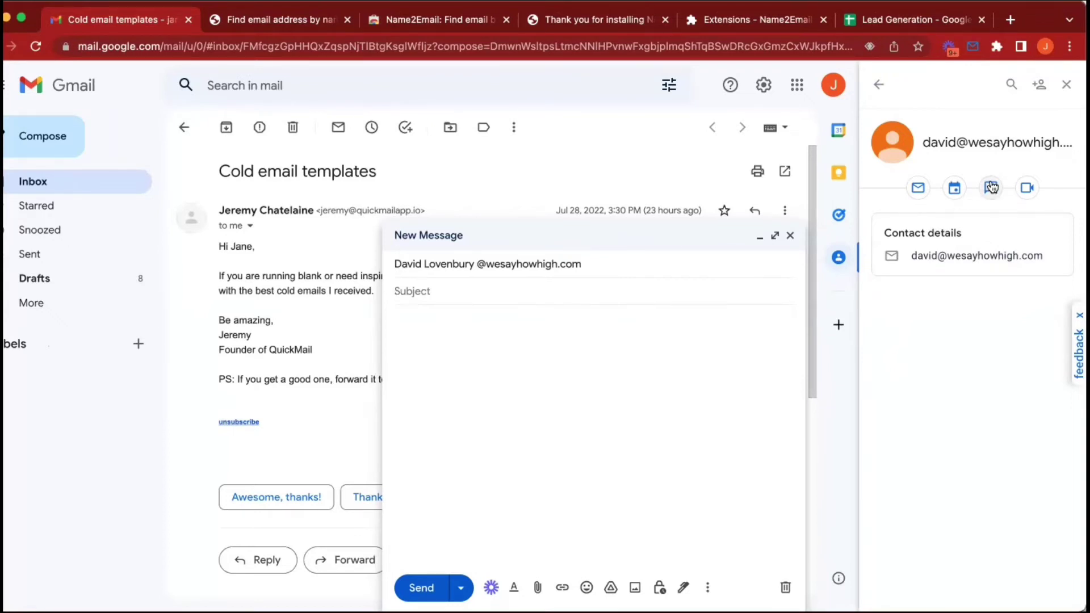
{"action": "left_click", "coordinate": [641, 264]}
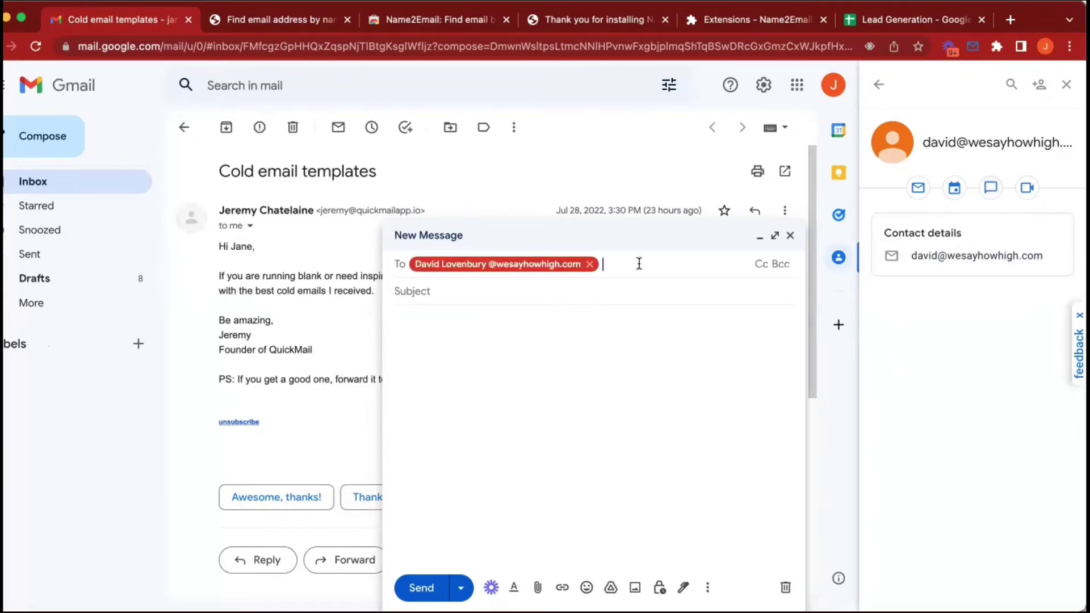
{"action": "double_click", "coordinate": [563, 265]}
{"action": "left_click", "coordinate": [609, 263]}
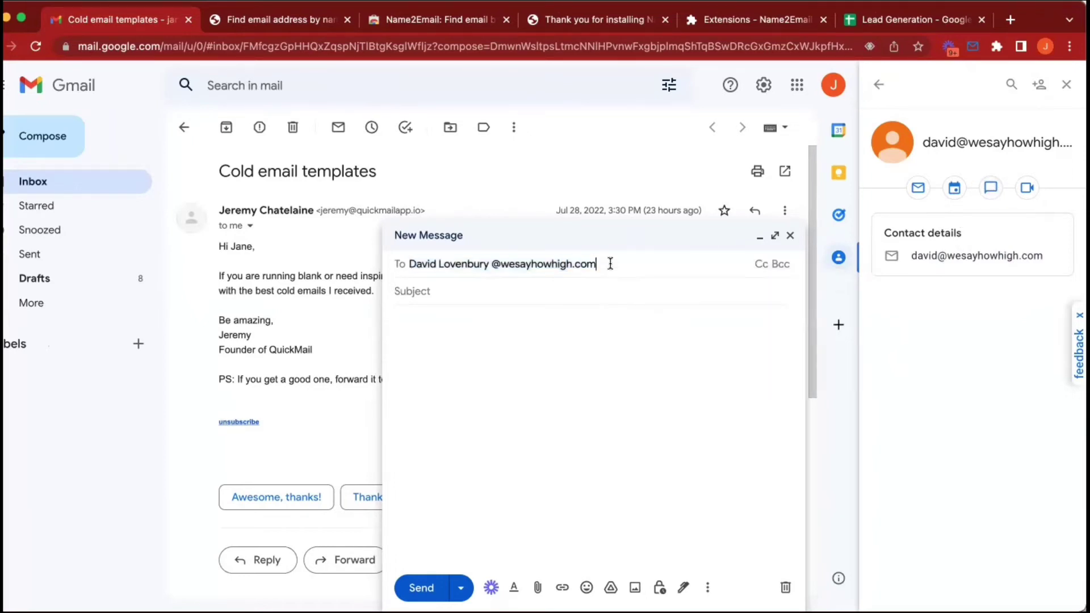
{"action": "left_click", "coordinate": [775, 234]}
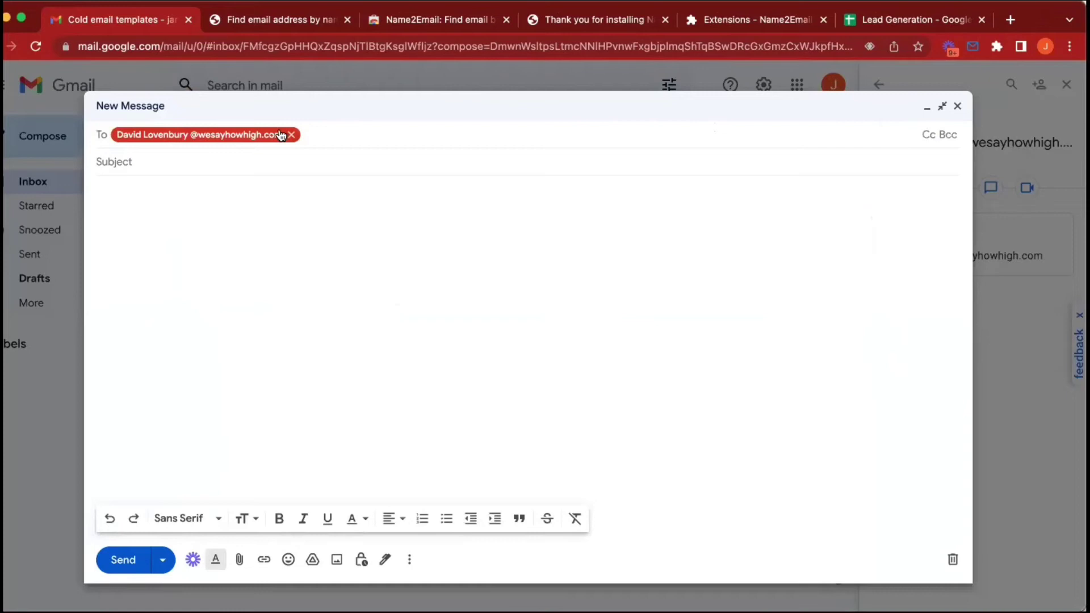
{"action": "double_click", "coordinate": [264, 135]}
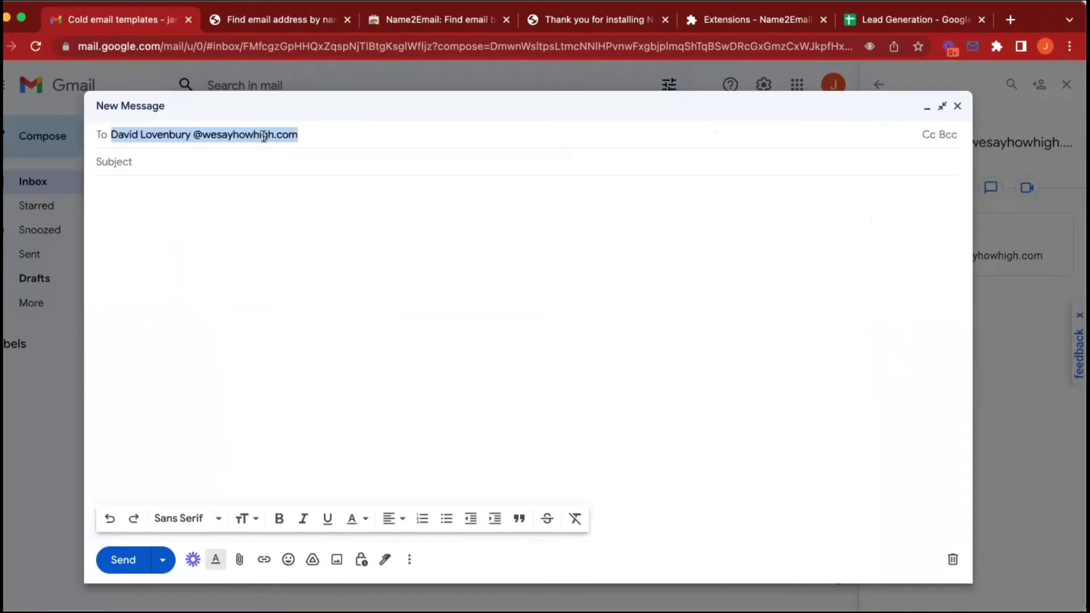
{"action": "left_click", "coordinate": [323, 136]}
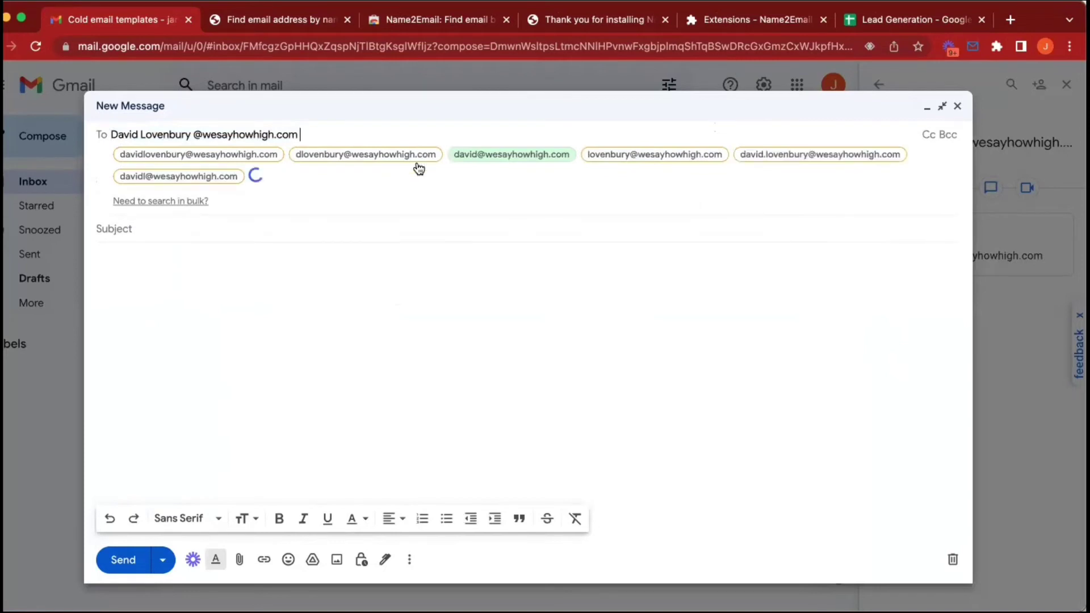
- Check the alternative address guess, re-dock the message and refresh the address suggestions
{"action": "mouse_move", "coordinate": [386, 156]}
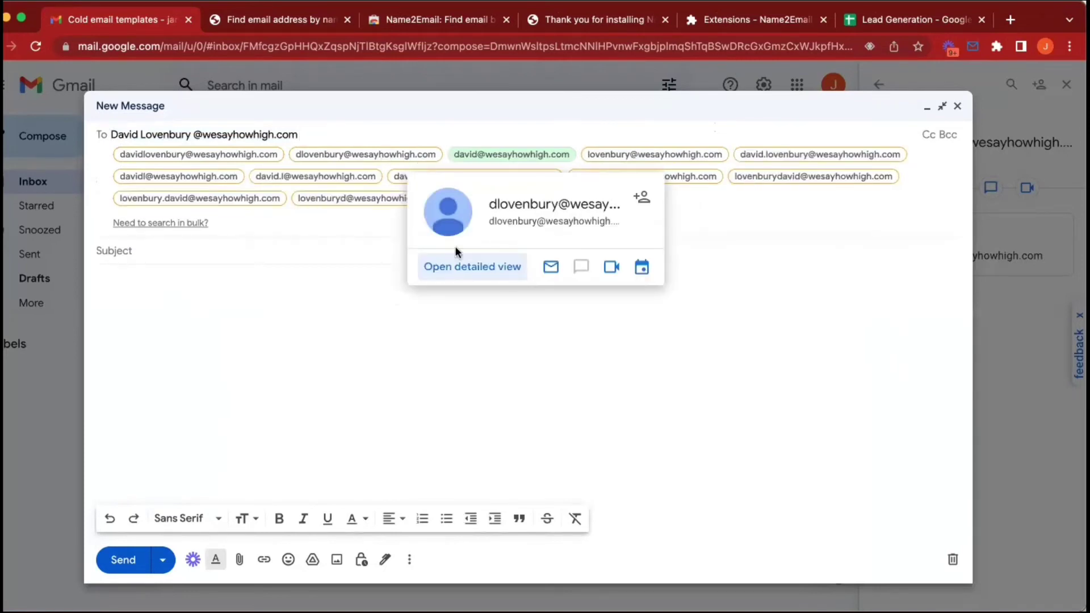
{"action": "left_click", "coordinate": [455, 267]}
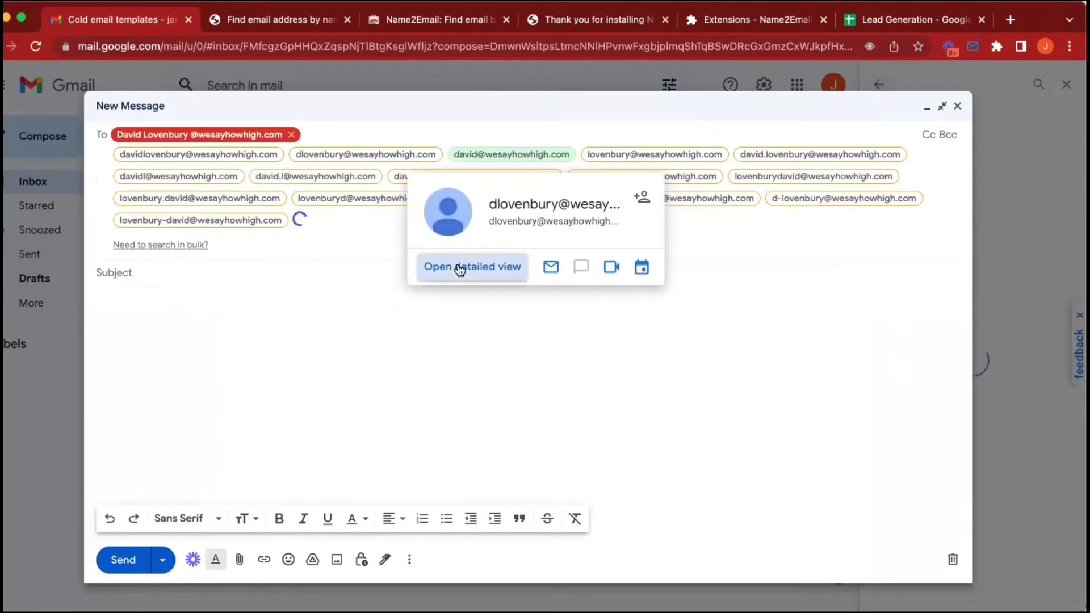
{"action": "left_click", "coordinate": [958, 107]}
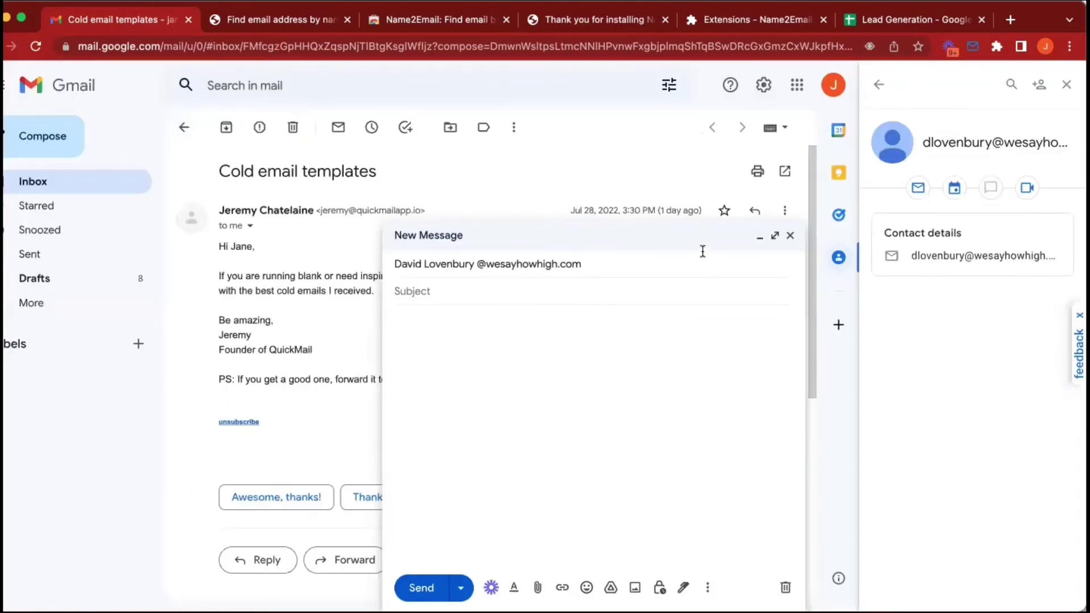
{"action": "left_click", "coordinate": [645, 260]}
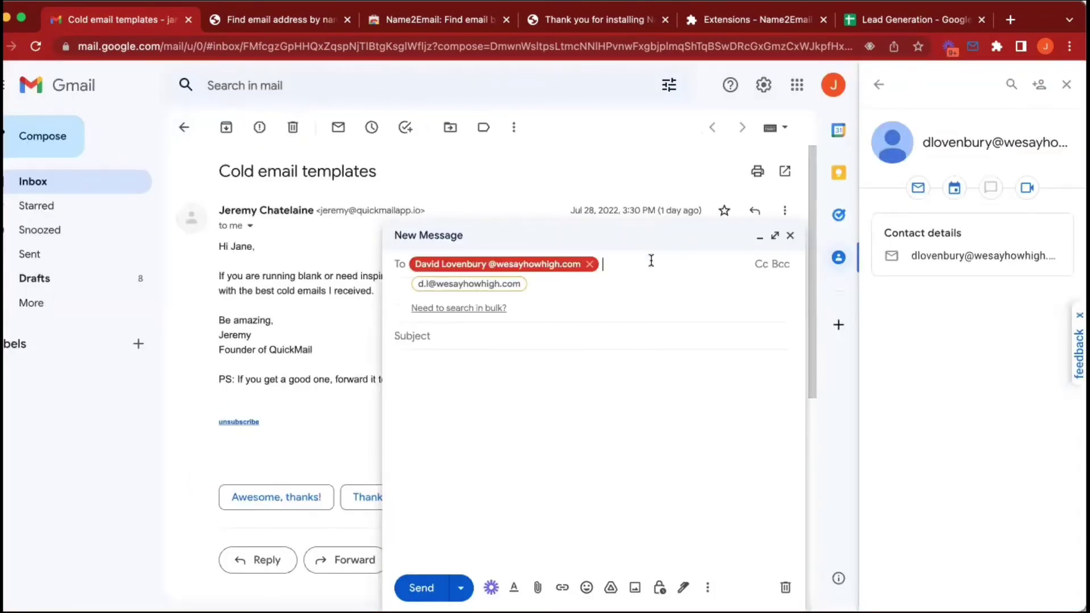
{"action": "double_click", "coordinate": [601, 264]}
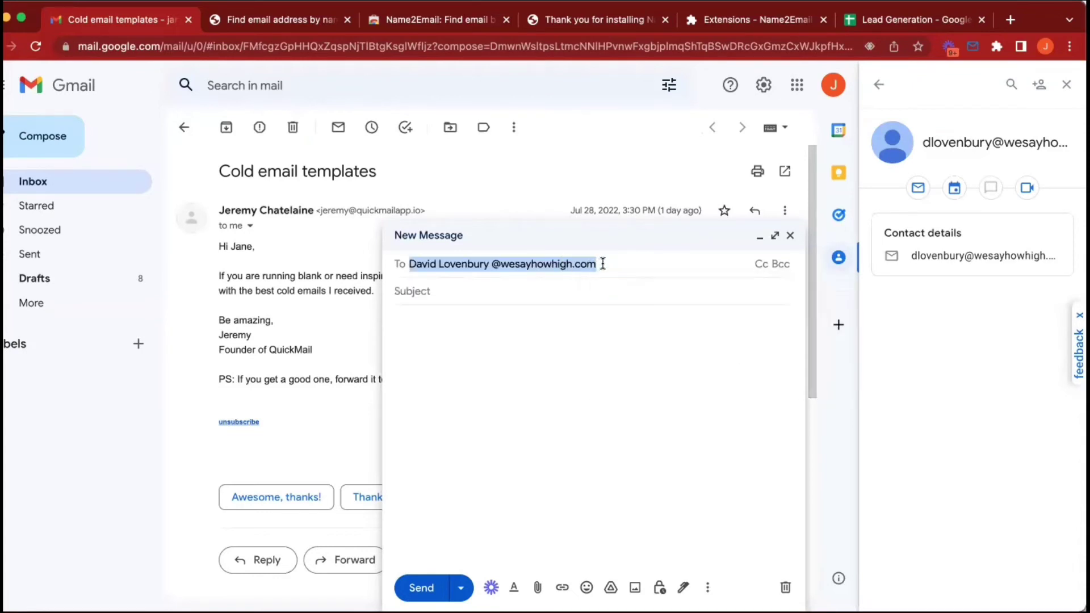
{"action": "key", "text": "Right"}
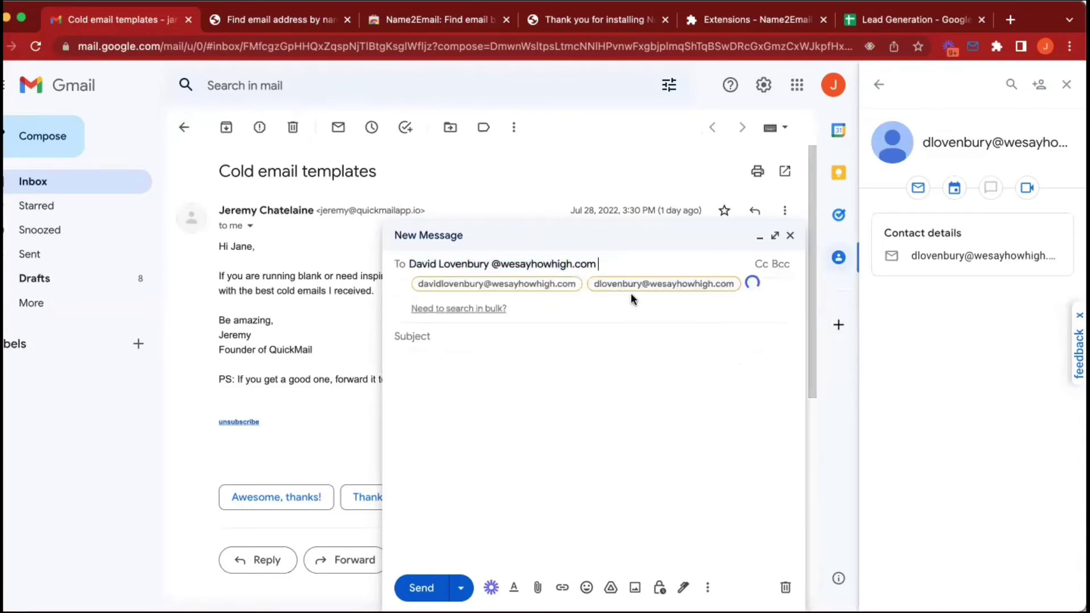
- Choose the verified wesayhowhigh.com address as recipient and copy it
{"action": "left_click", "coordinate": [503, 309]}
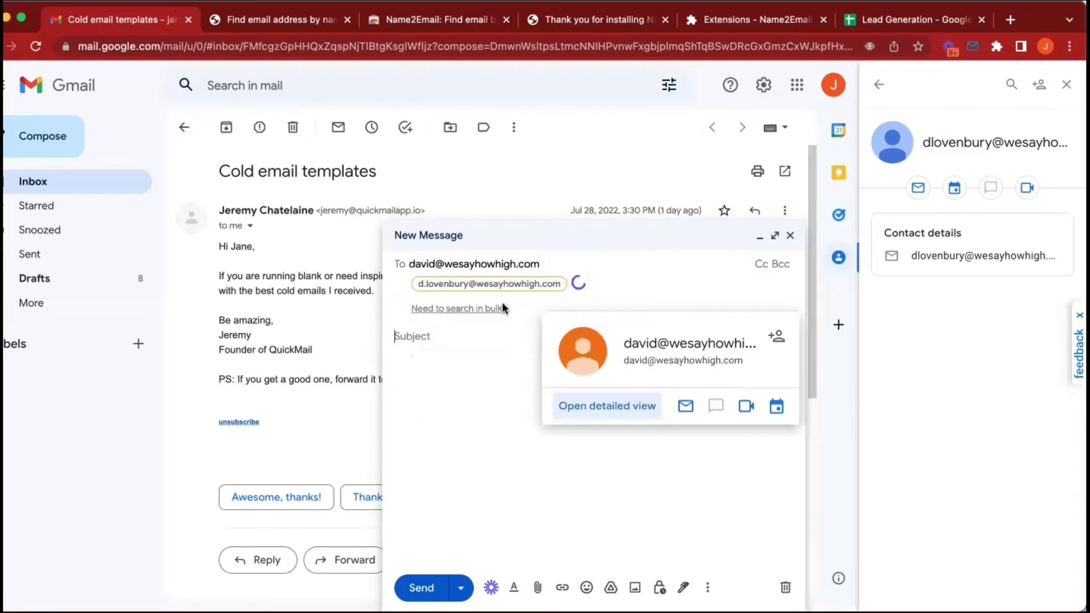
{"action": "mouse_move", "coordinate": [745, 364]}
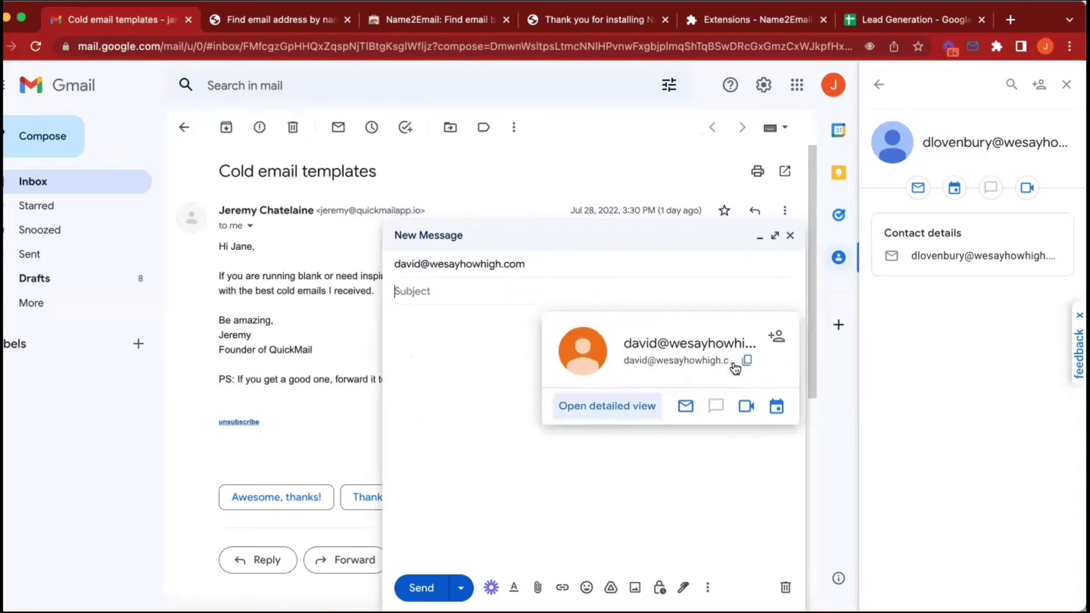
{"action": "left_click", "coordinate": [914, 19]}
- Paste the verified address into cell E2, then copy the second lead's name from A3:B3
{"action": "double_click", "coordinate": [360, 199]}
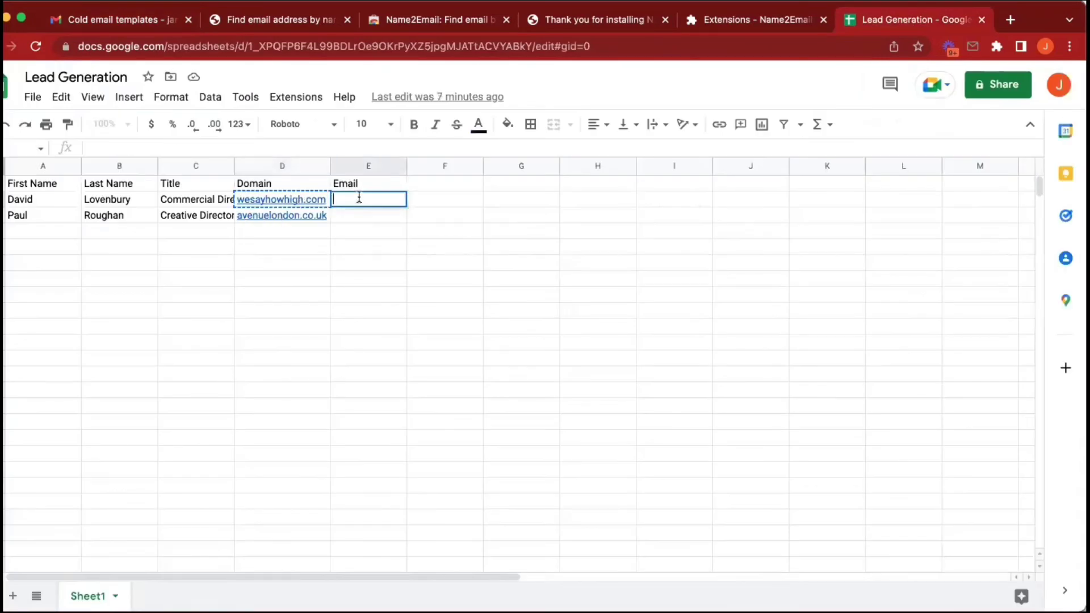
{"action": "key", "text": "super+v"}
{"action": "key", "text": "Return"}
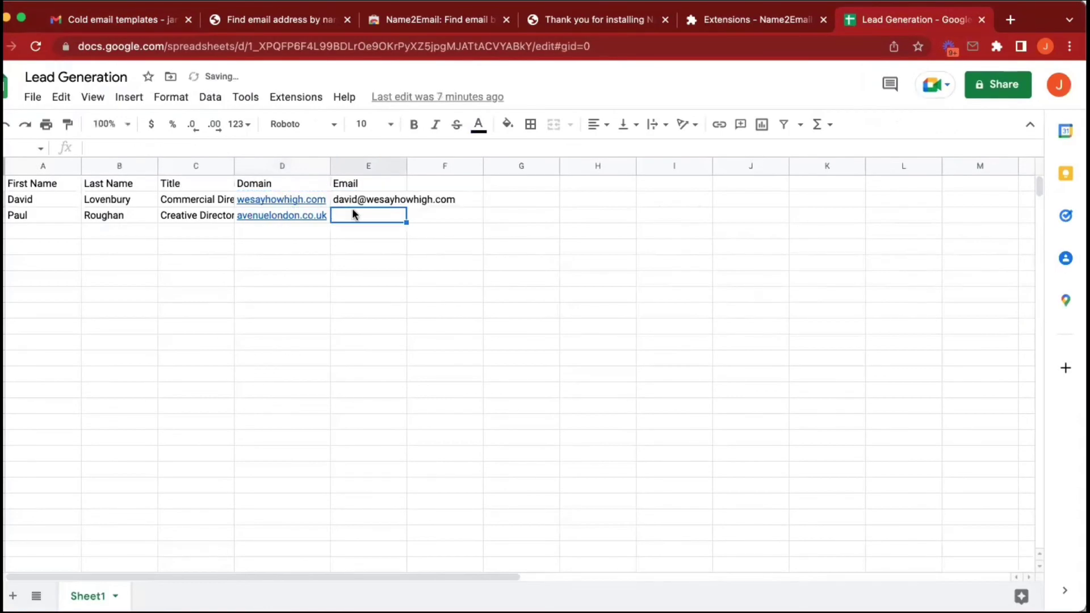
{"action": "left_click_drag", "start_coordinate": [22, 219], "coordinate": [108, 217]}
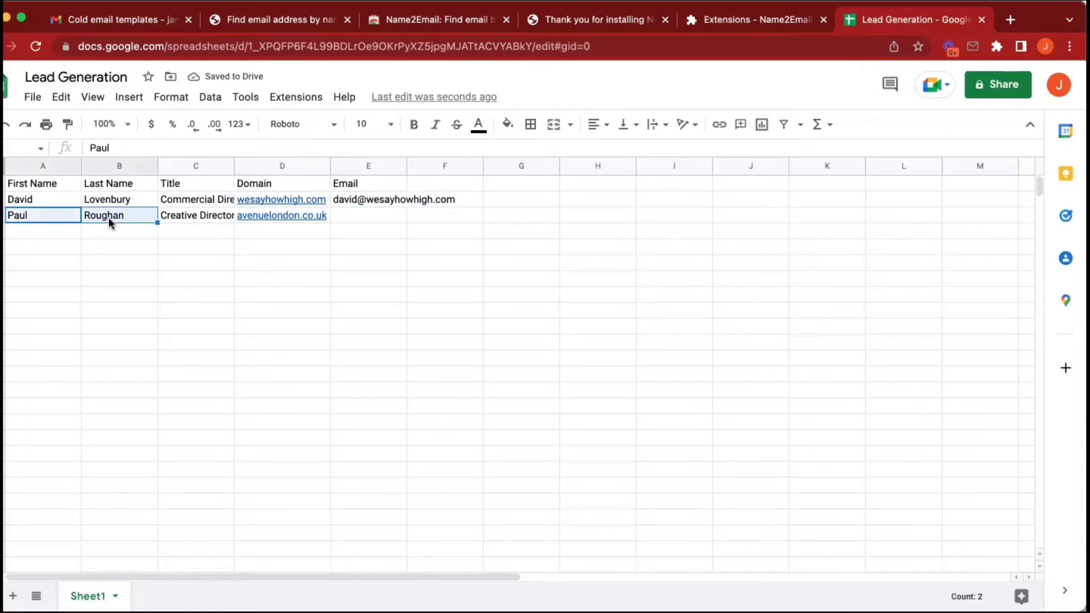
{"action": "key", "text": "super+c"}
- Replace the first address with the second lead's pasted name, fixing the spacing
{"action": "left_click", "coordinate": [100, 25]}
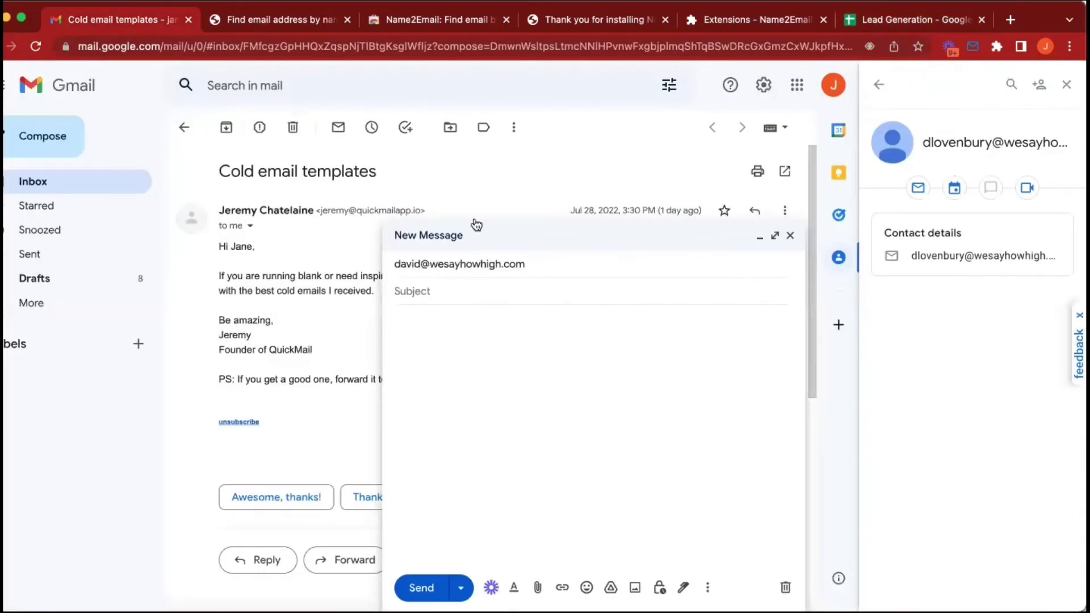
{"action": "left_click", "coordinate": [542, 266]}
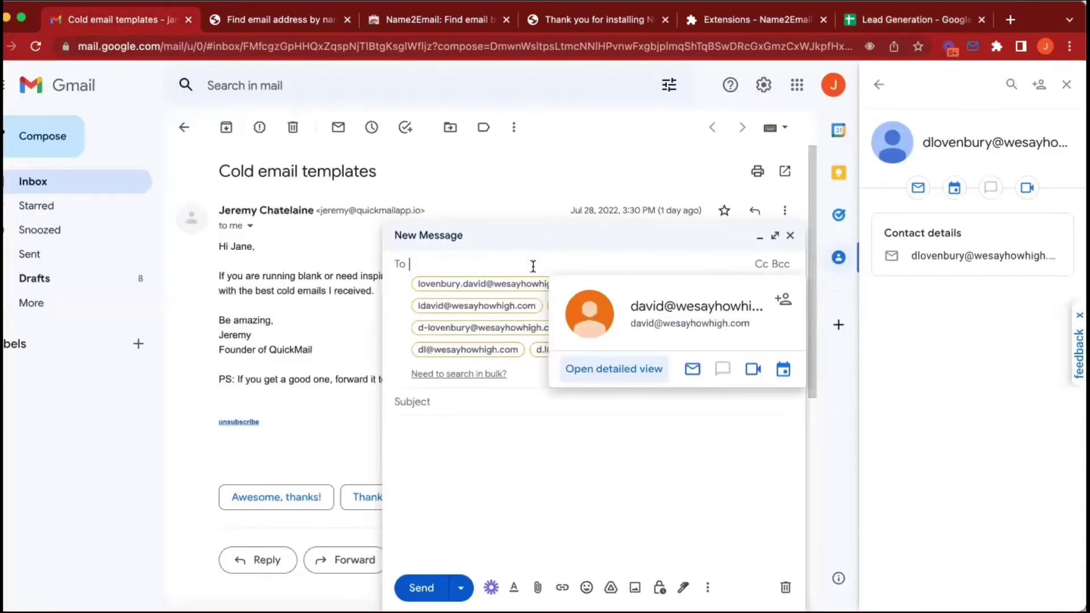
{"action": "key", "text": "super+v"}
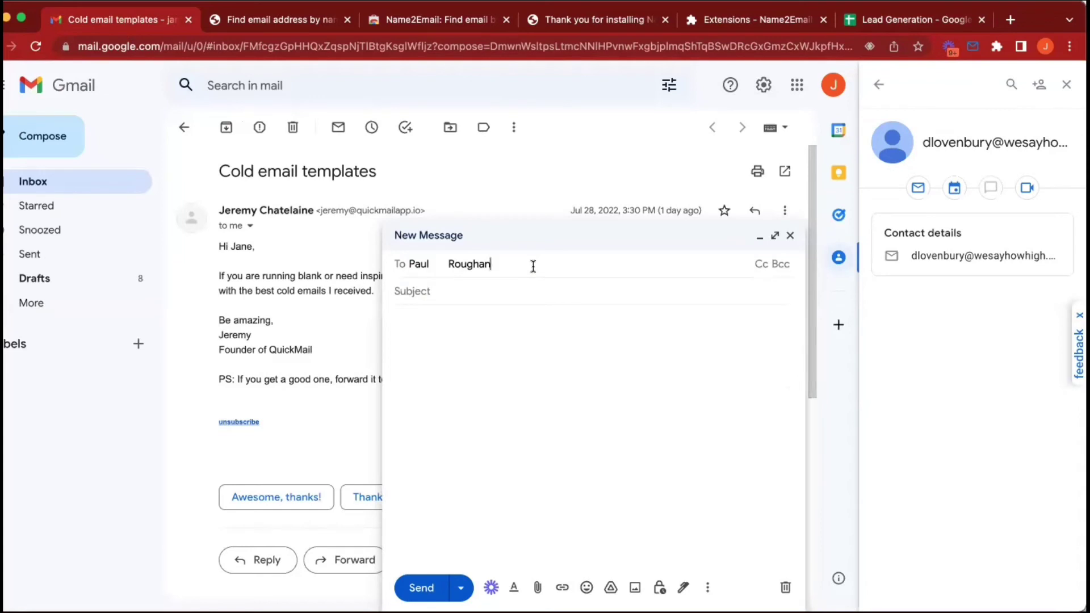
{"action": "left_click", "coordinate": [452, 264]}
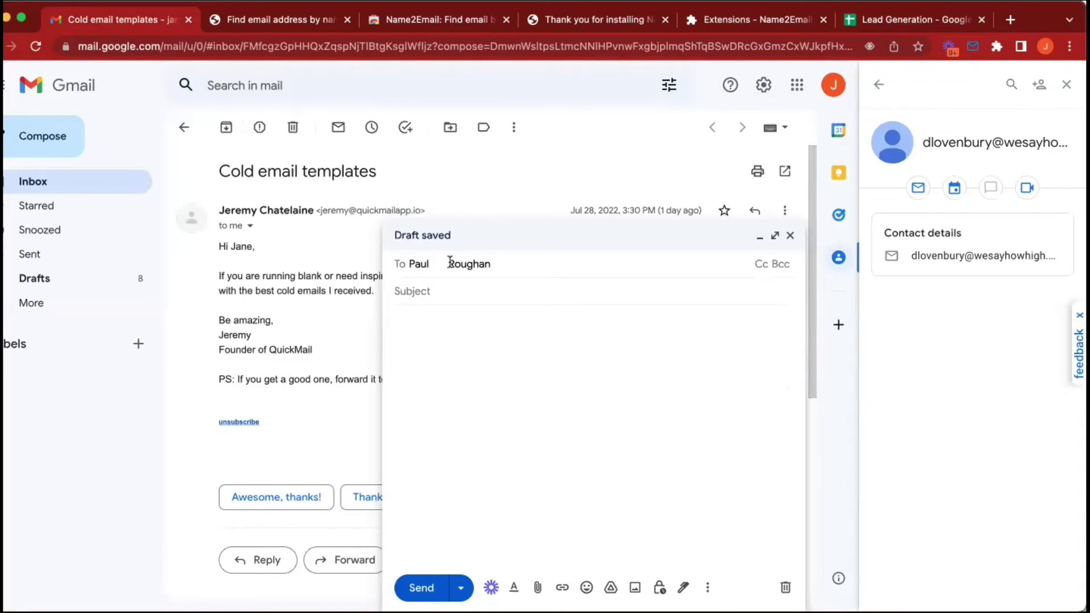
{"action": "key", "text": "BackSpace"}
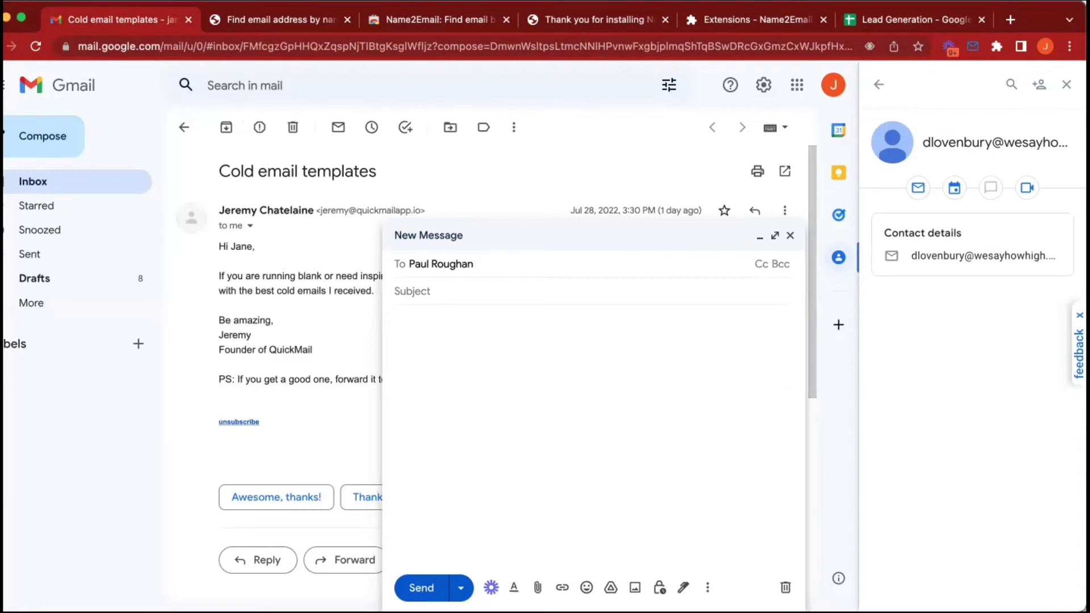
- Select the avenuelondon.co.uk domain from cell D3 in the formula bar
{"action": "left_click", "coordinate": [915, 19]}
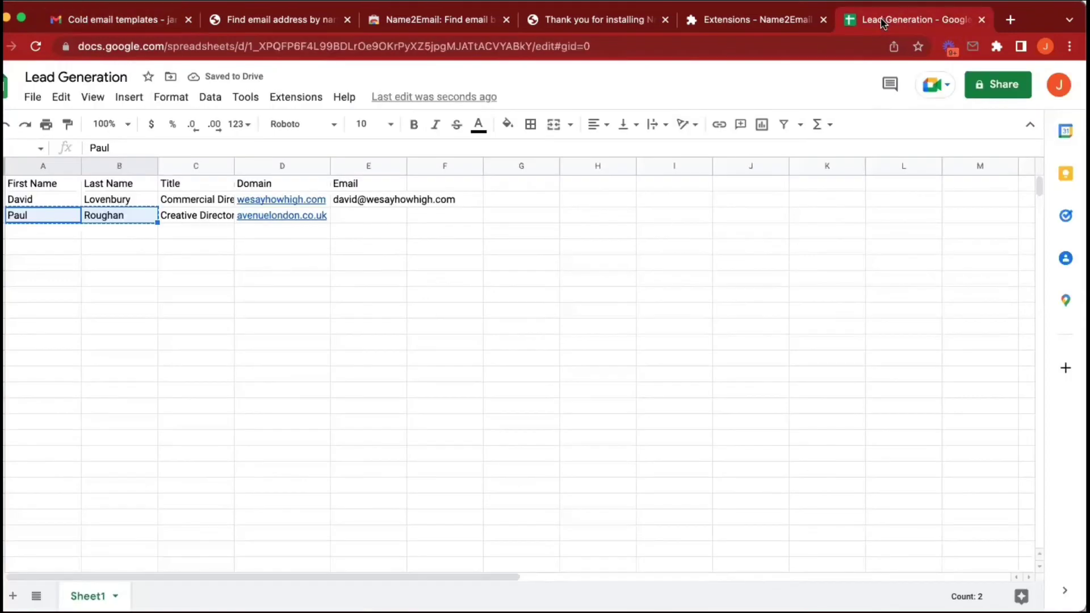
{"action": "left_click", "coordinate": [295, 213]}
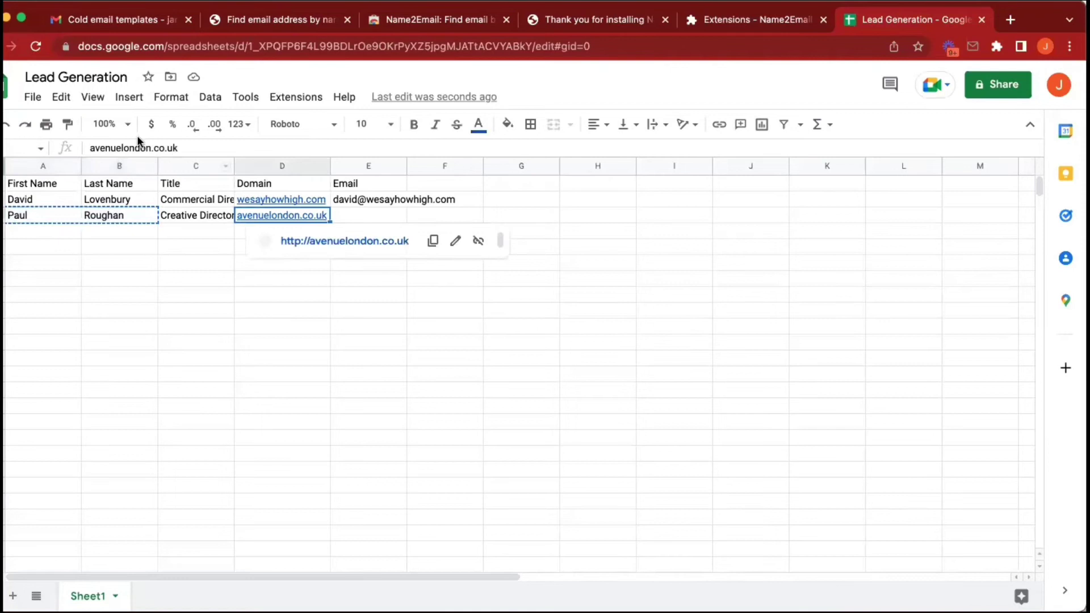
{"action": "left_click_drag", "start_coordinate": [177, 148], "coordinate": [92, 145]}
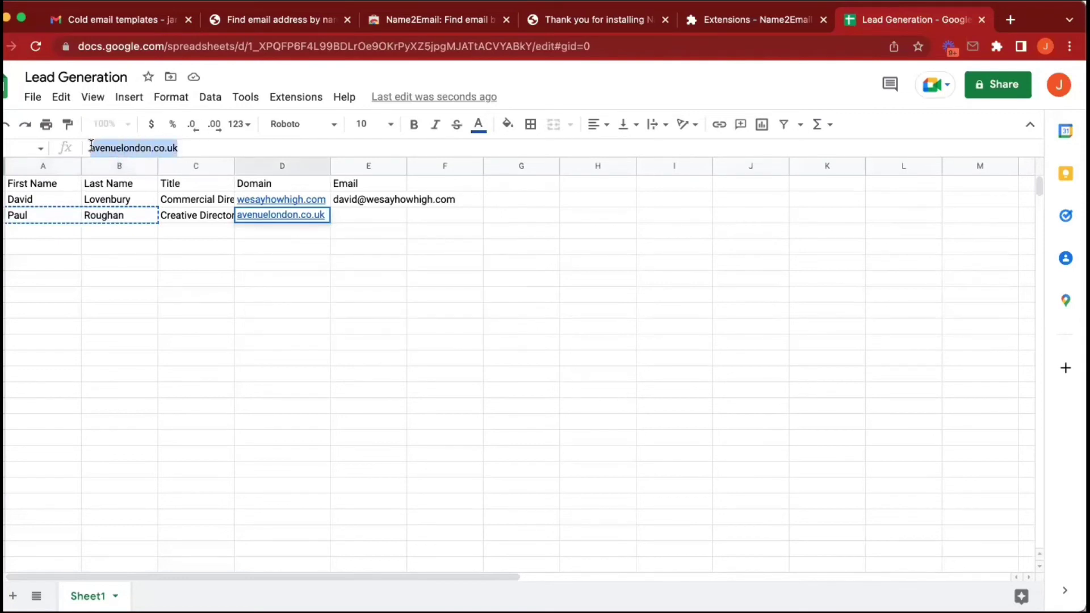
- Paste the avenuelondon.co.uk domain after @ in the draft recipient and view the verified address found
{"action": "left_click", "coordinate": [146, 20]}
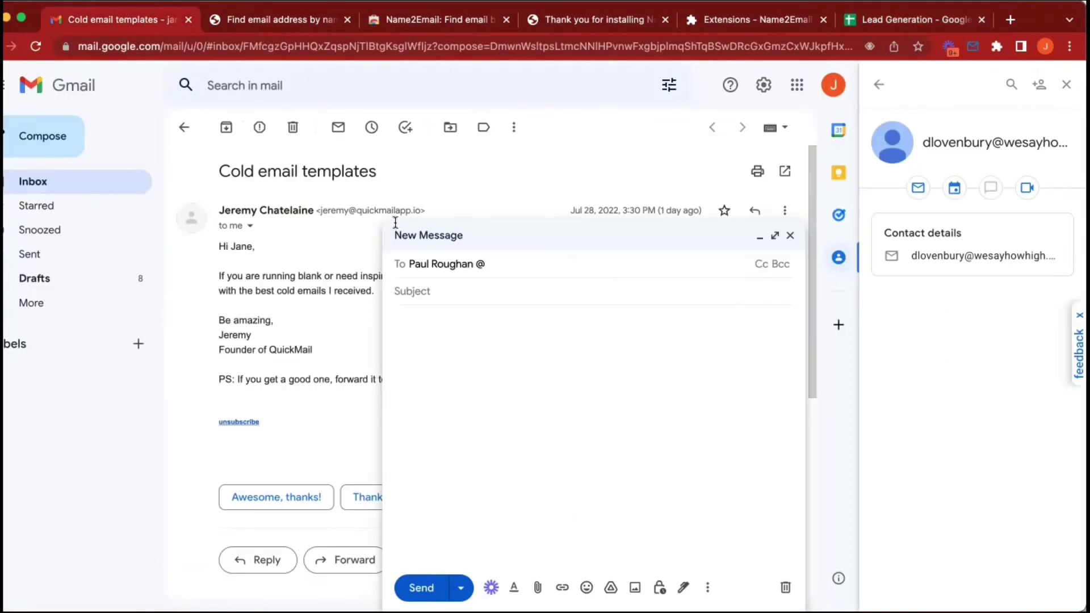
{"action": "key", "text": "super+v"}
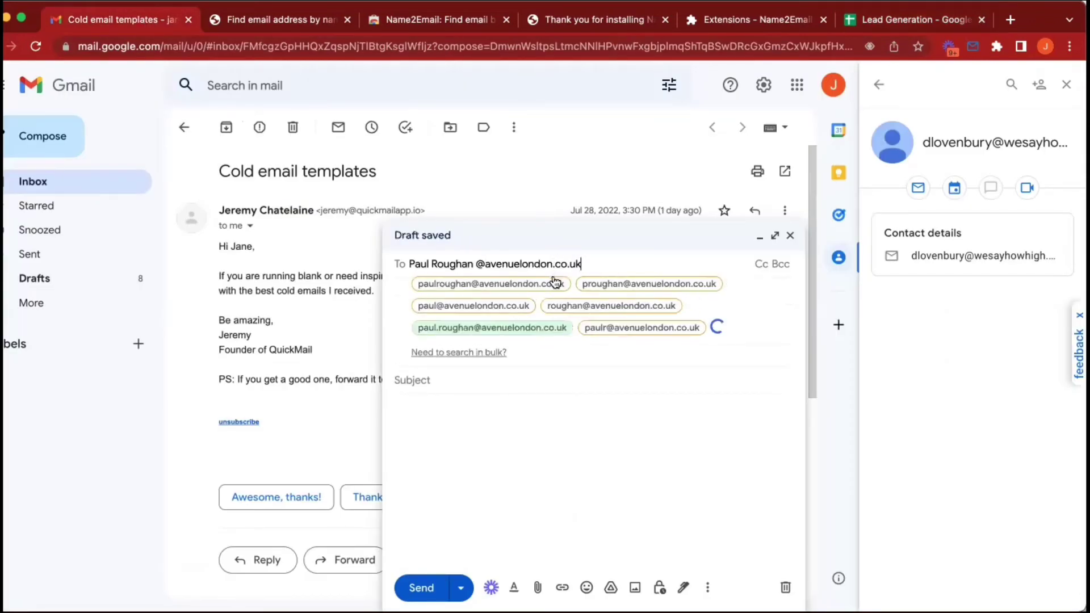
{"action": "mouse_move", "coordinate": [508, 327]}
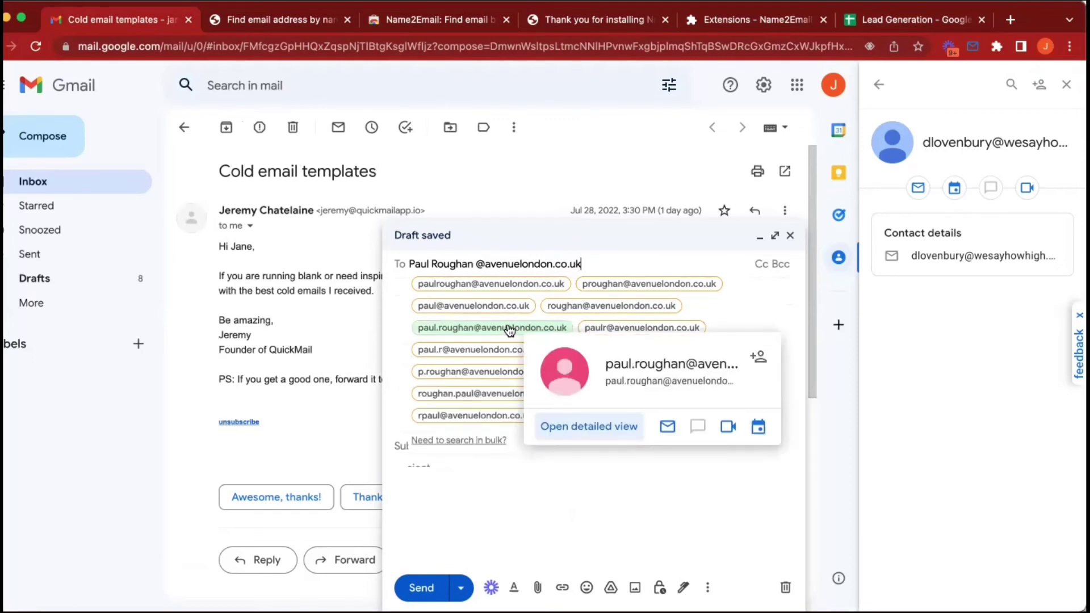
{"action": "left_click", "coordinate": [609, 427]}
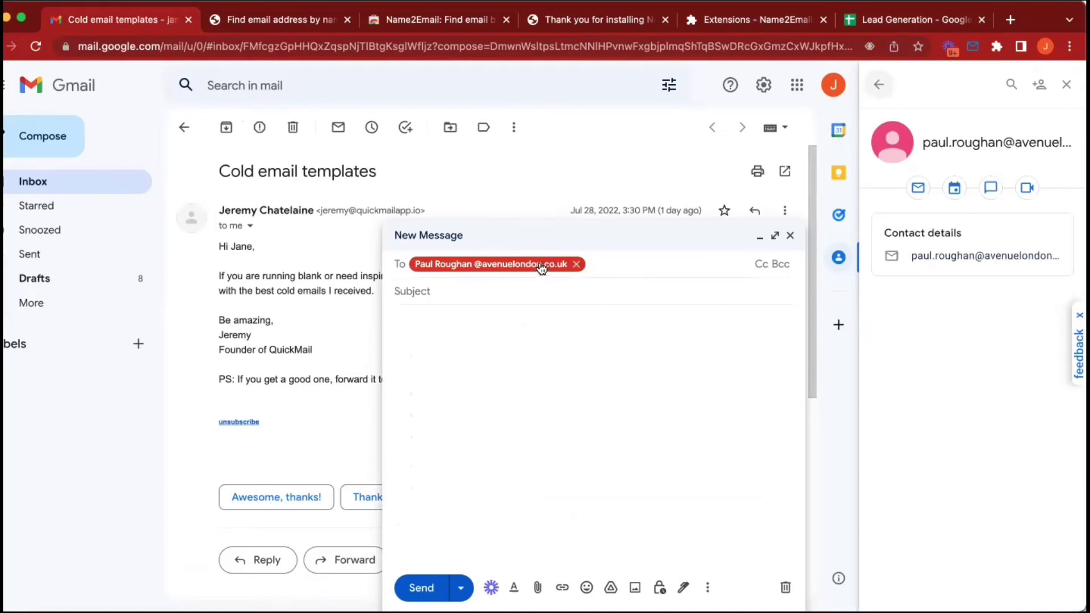
- Copy the second lead's verified avenuelondon.co.uk address and return to the Lead Generation sheet
{"action": "mouse_move", "coordinate": [542, 268]}
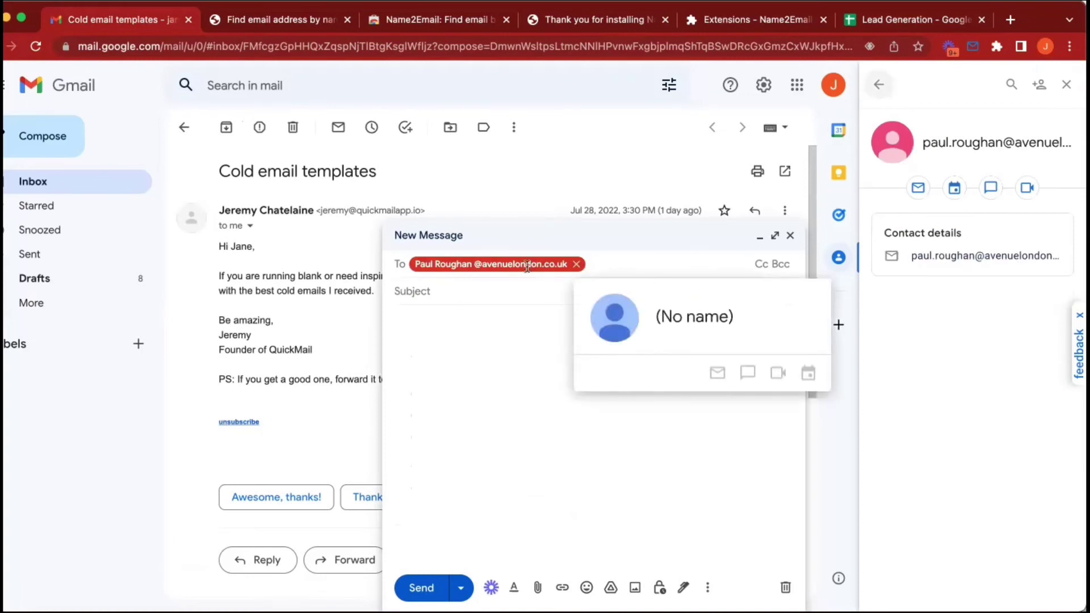
{"action": "double_click", "coordinate": [528, 265]}
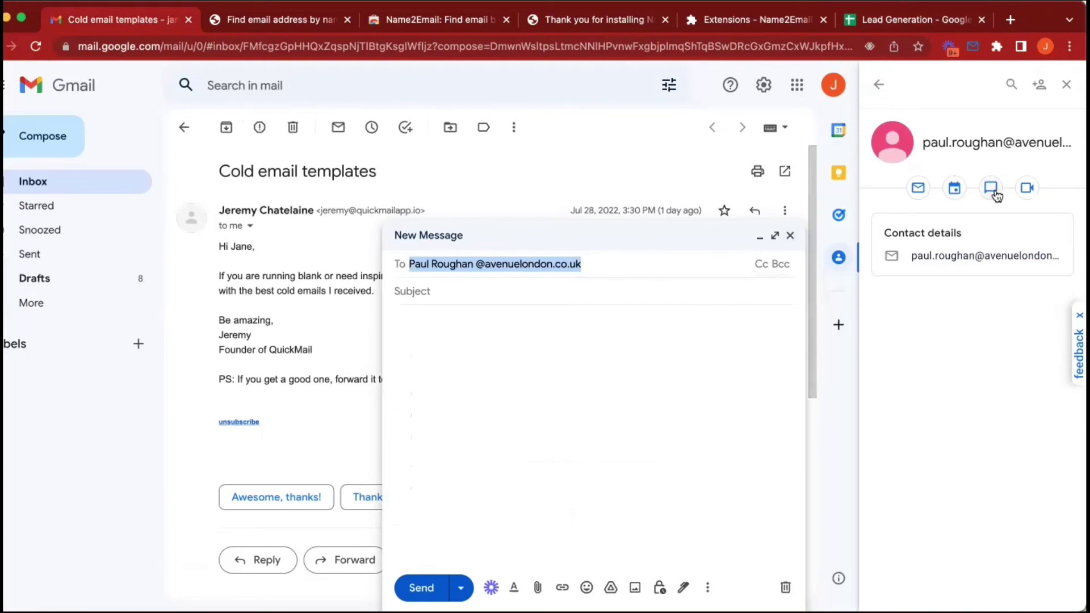
{"action": "left_click", "coordinate": [597, 259]}
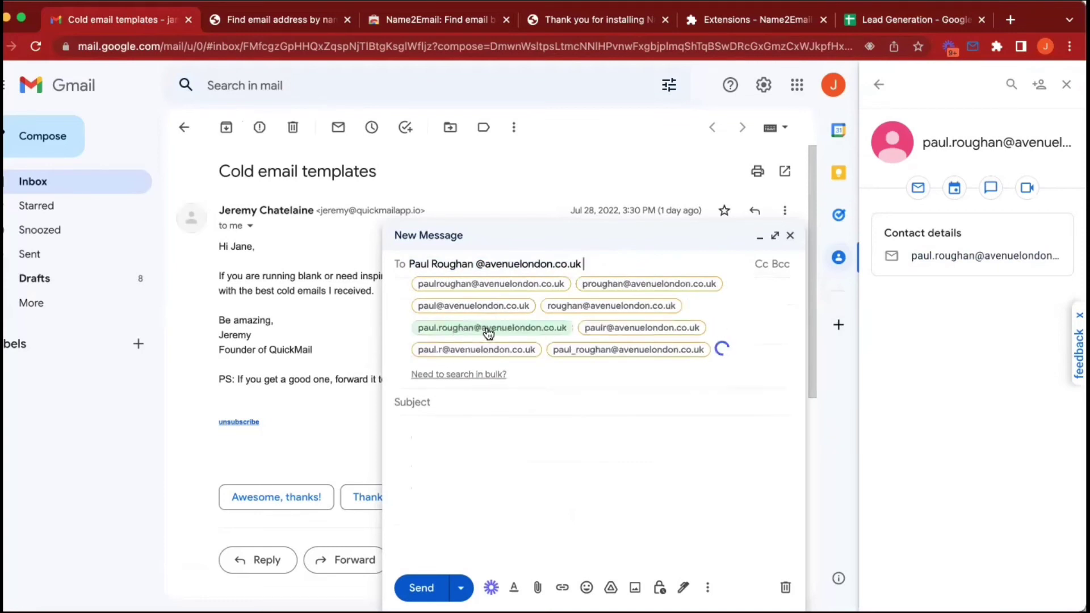
{"action": "mouse_move", "coordinate": [485, 328]}
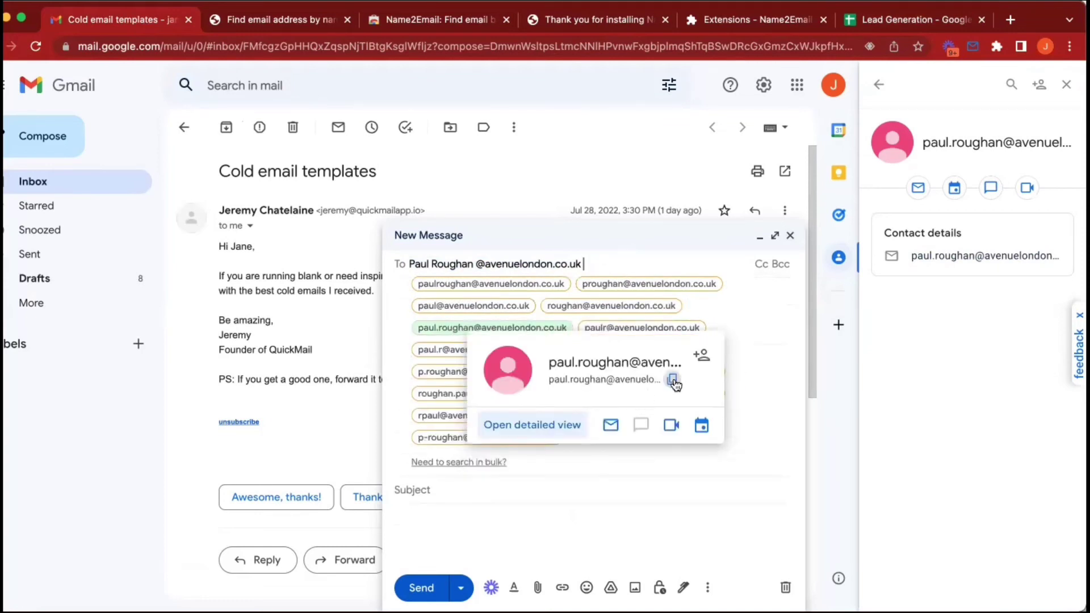
{"action": "left_click", "coordinate": [673, 379]}
{"action": "left_click", "coordinate": [916, 19]}
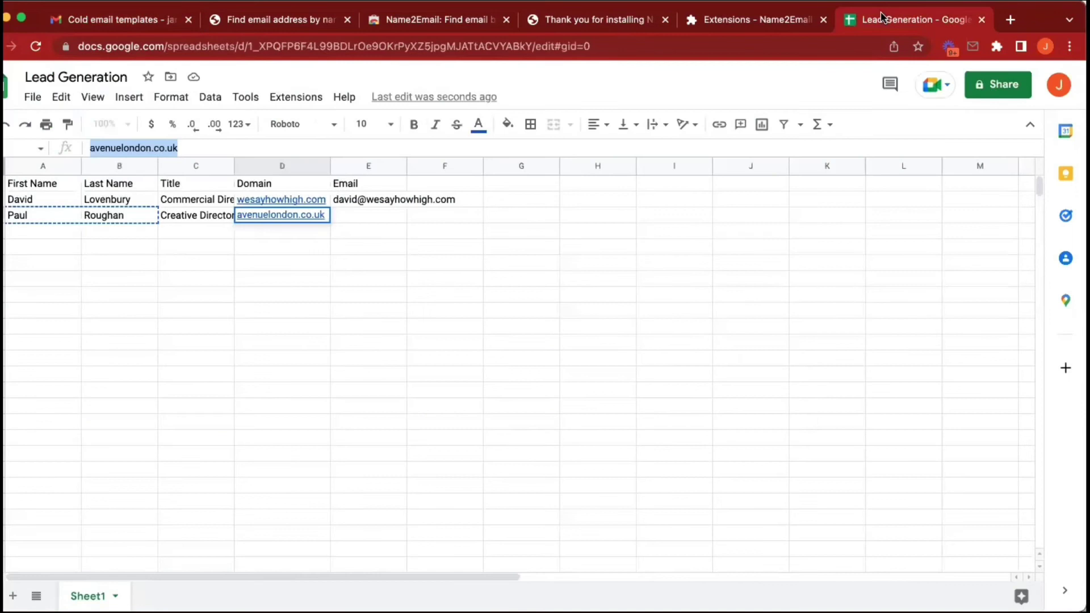
- Paste the second lead's verified address into cell E3 of the Email column
{"action": "left_click", "coordinate": [368, 216]}
{"action": "key", "text": "ctrl+v"}
{"action": "left_click", "coordinate": [369, 245]}
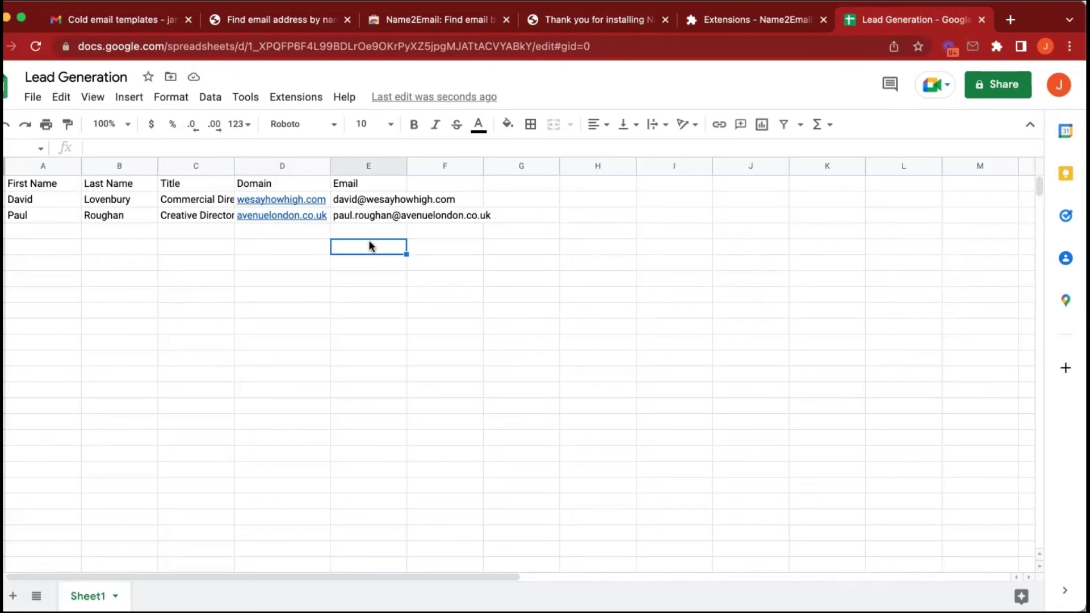
{"action": "key", "text": "Left"}
{"action": "key", "text": "Left"}
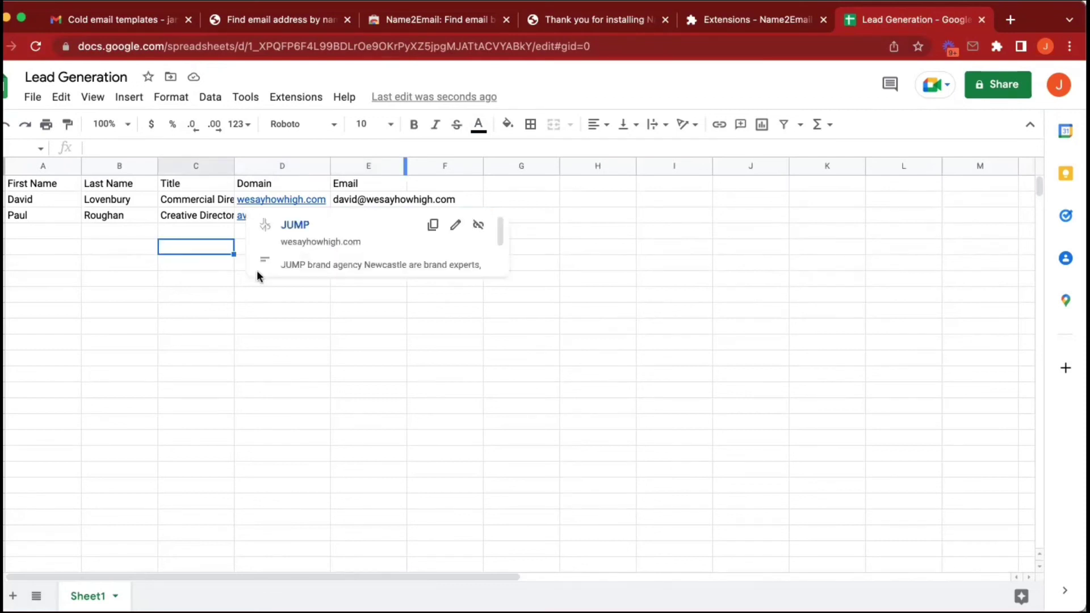
{"action": "left_click", "coordinate": [89, 221]}
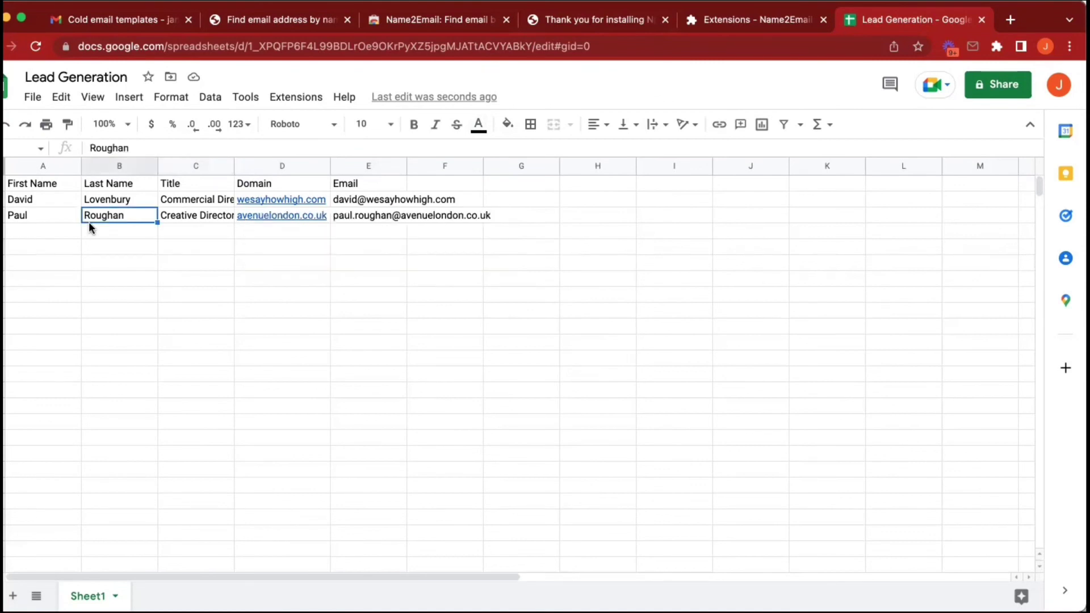